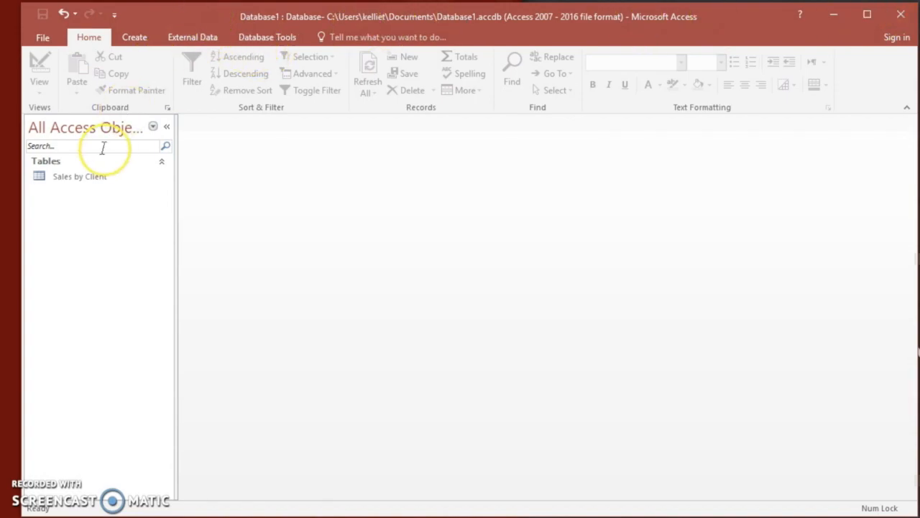
# Open the Sales by Client table in Datasheet View.
pyautogui.click(98, 180)
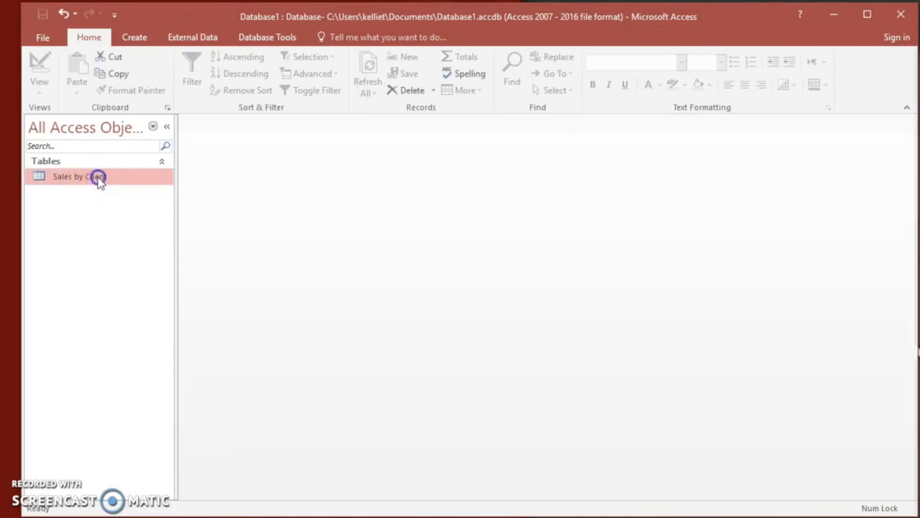
pyautogui.doubleClick(98, 178)
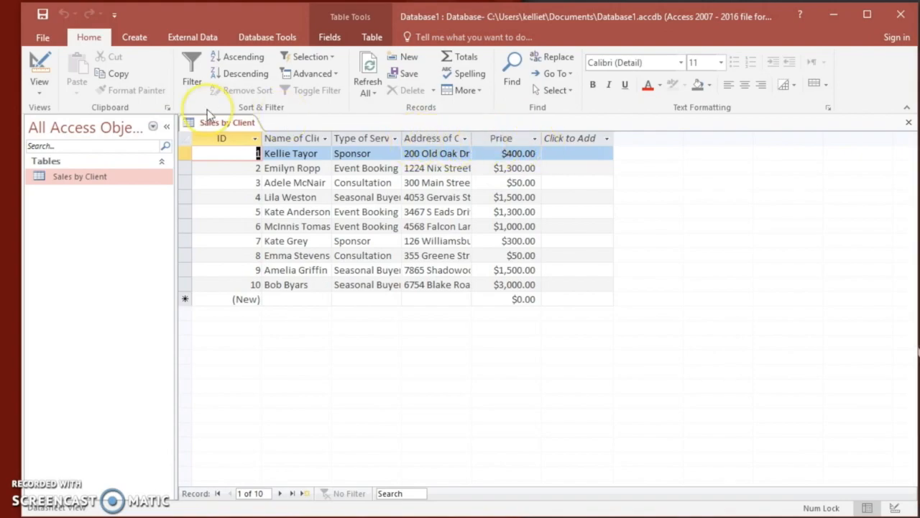
pyautogui.rightClick(236, 125)
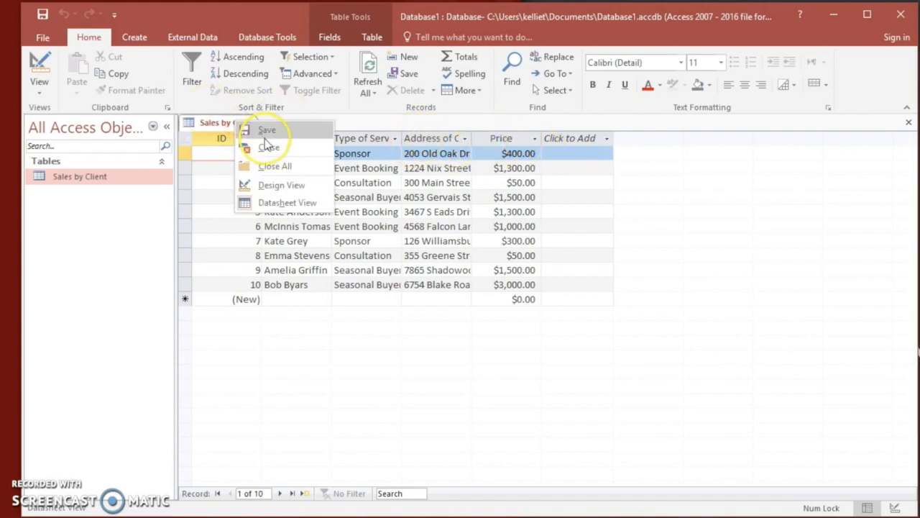
# Rename the table's service column by entering the field name Type of Service.
pyautogui.click(376, 141)
pyautogui.rightClick(376, 142)
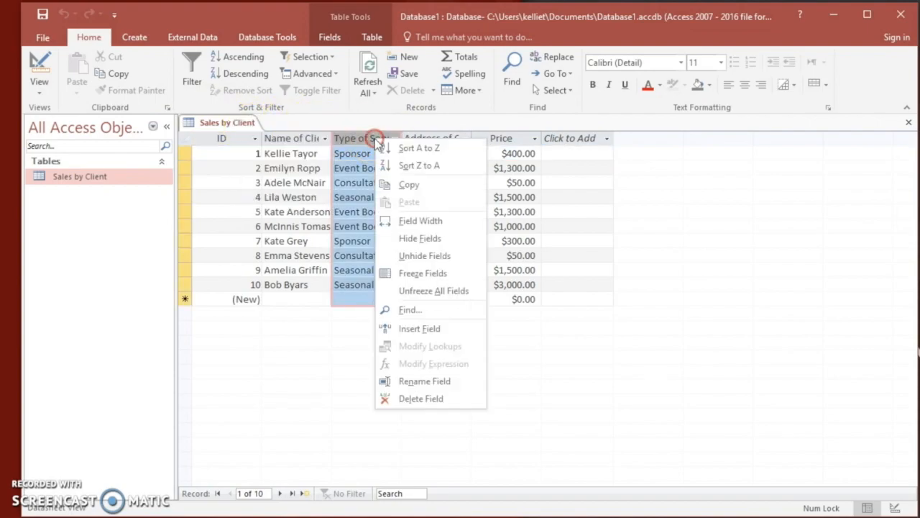
pyautogui.click(418, 382)
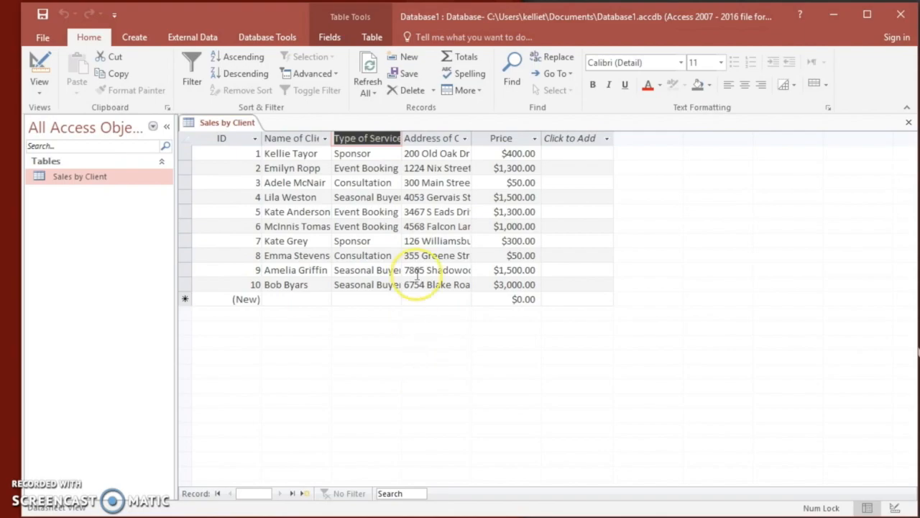
pyautogui.press('BackSpace')
pyautogui.press('capslock')
pyautogui.write('T')
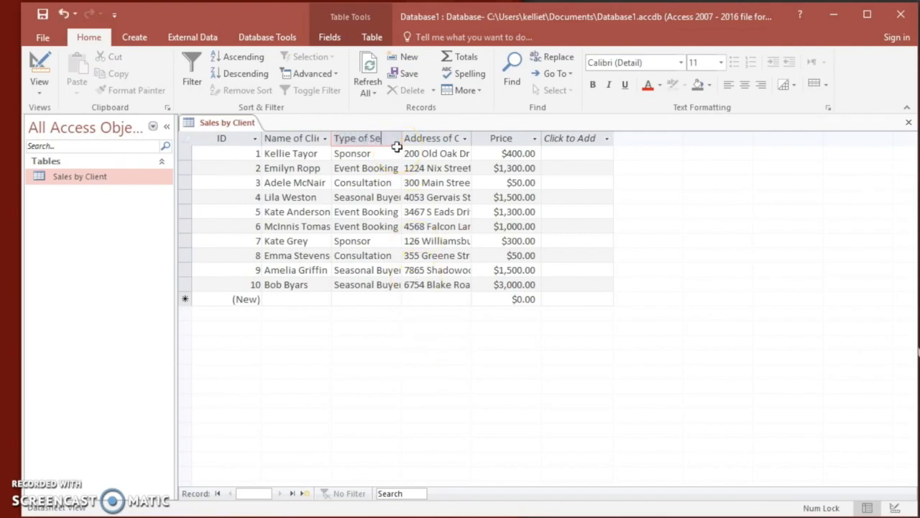
pyautogui.press('Return')
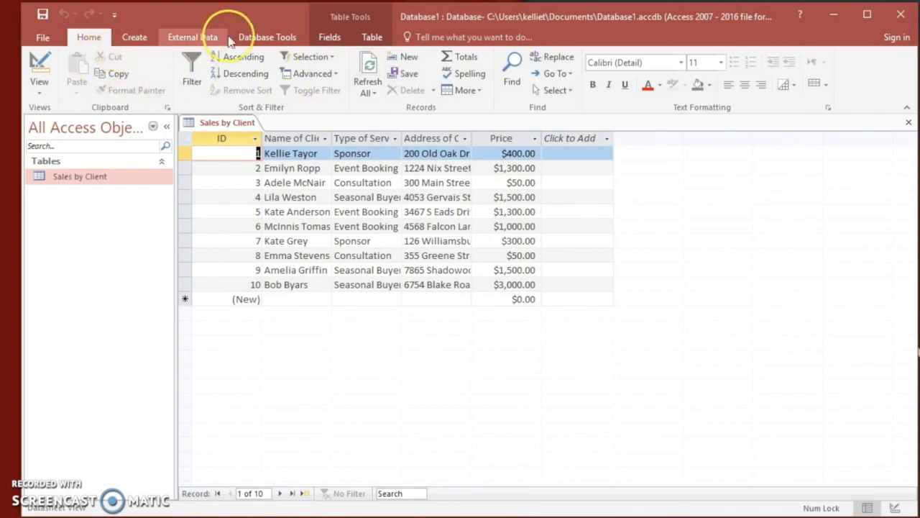
pyautogui.click(330, 38)
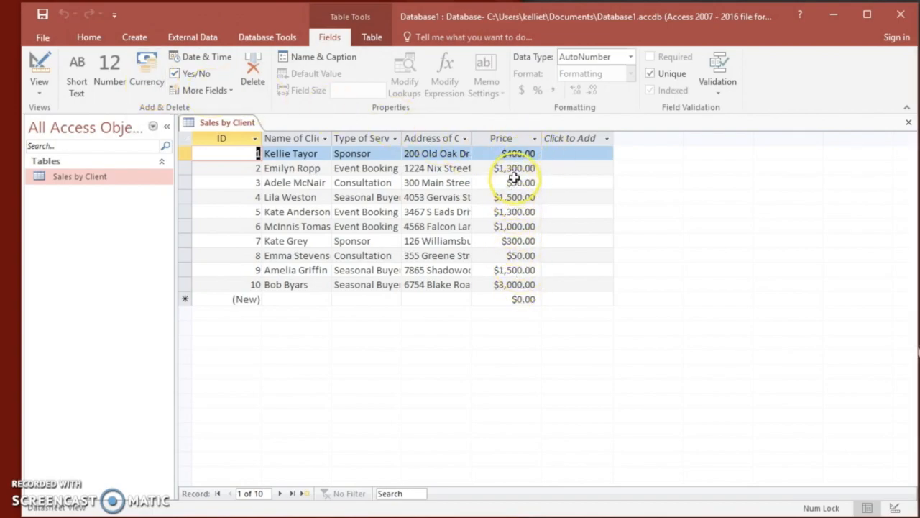
pyautogui.click(84, 40)
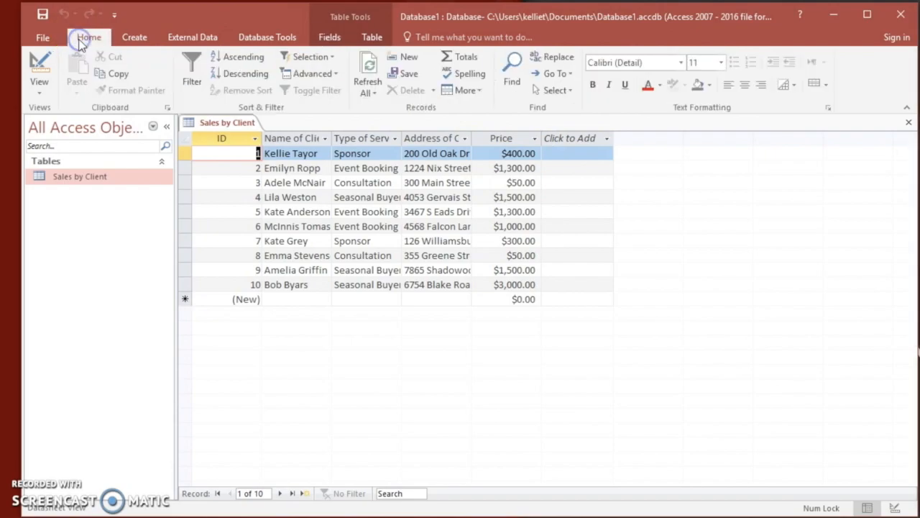
# Start a Simple Query Wizard query on the Sales by Client table with the fields Name of Client, Type of Service and Price.
pyautogui.click(128, 42)
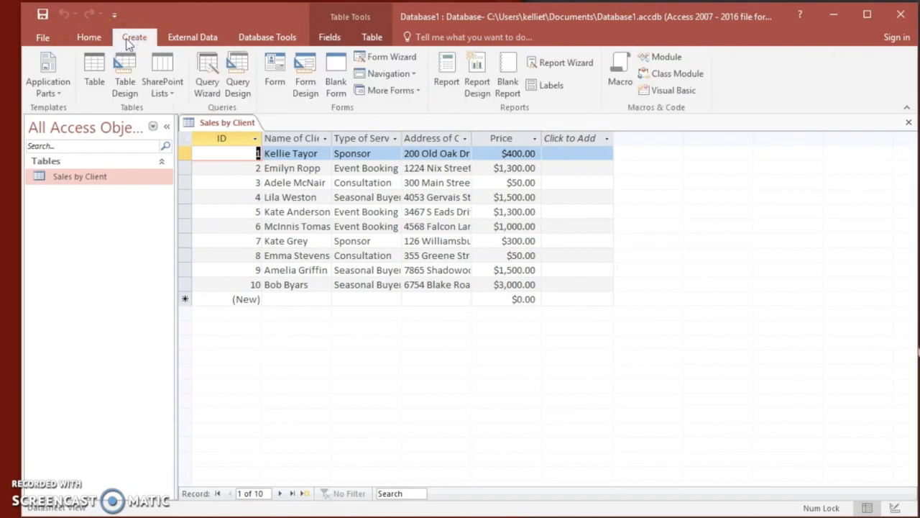
pyautogui.click(209, 83)
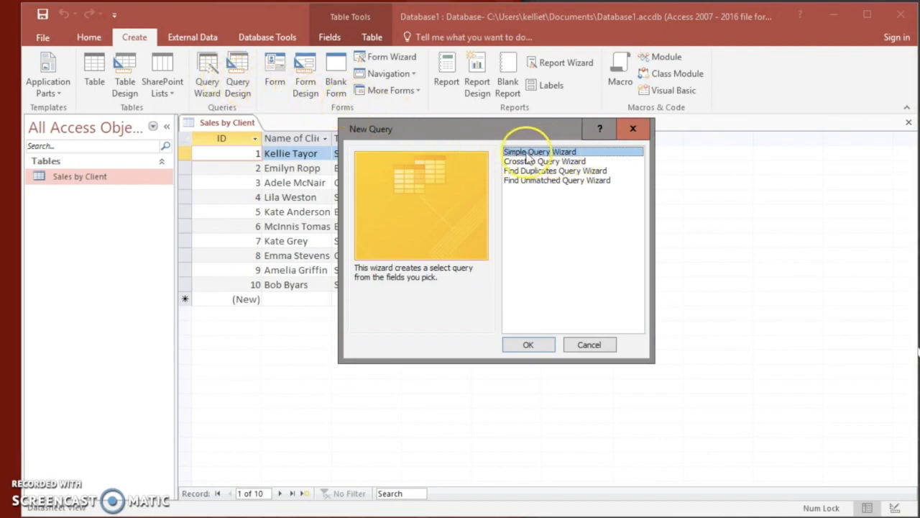
pyautogui.click(540, 343)
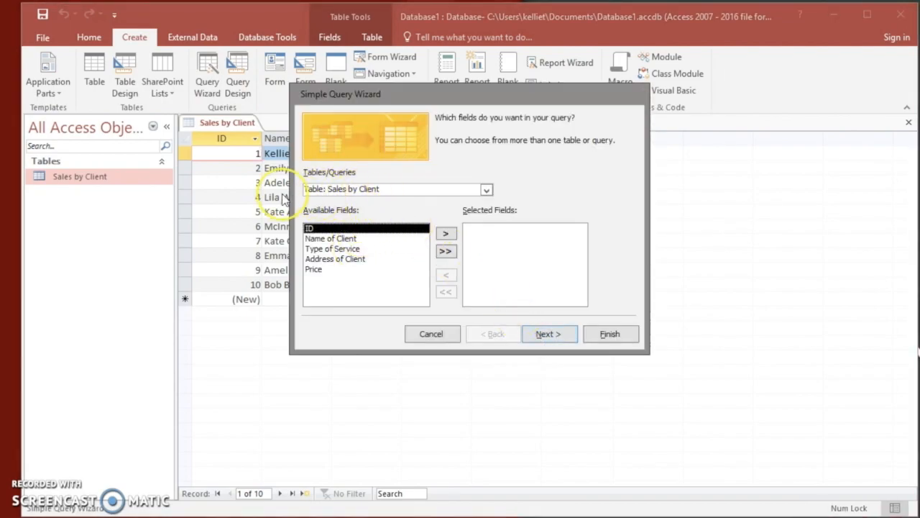
pyautogui.click(347, 240)
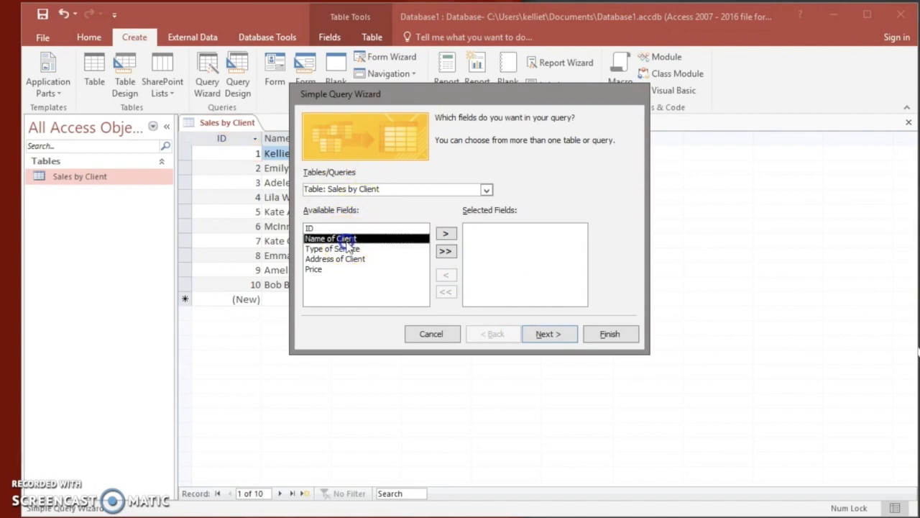
pyautogui.click(446, 235)
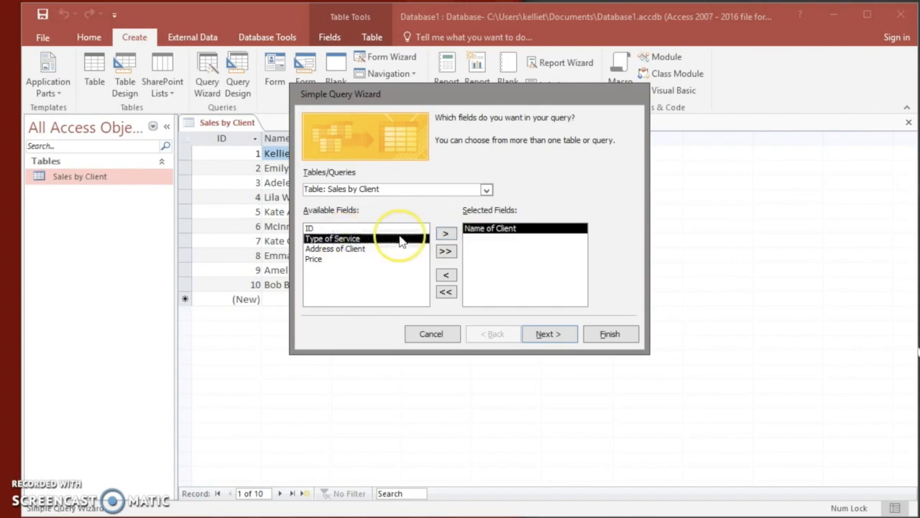
pyautogui.click(446, 234)
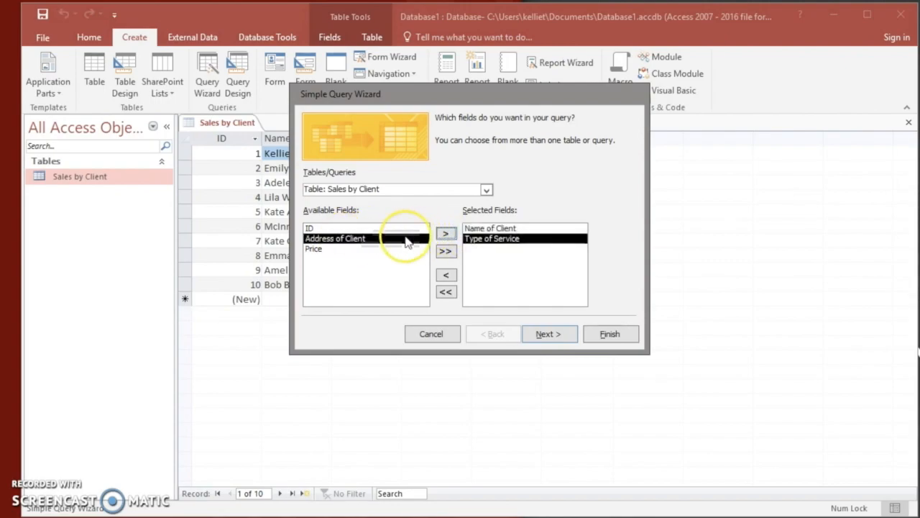
pyautogui.click(328, 250)
pyautogui.click(446, 234)
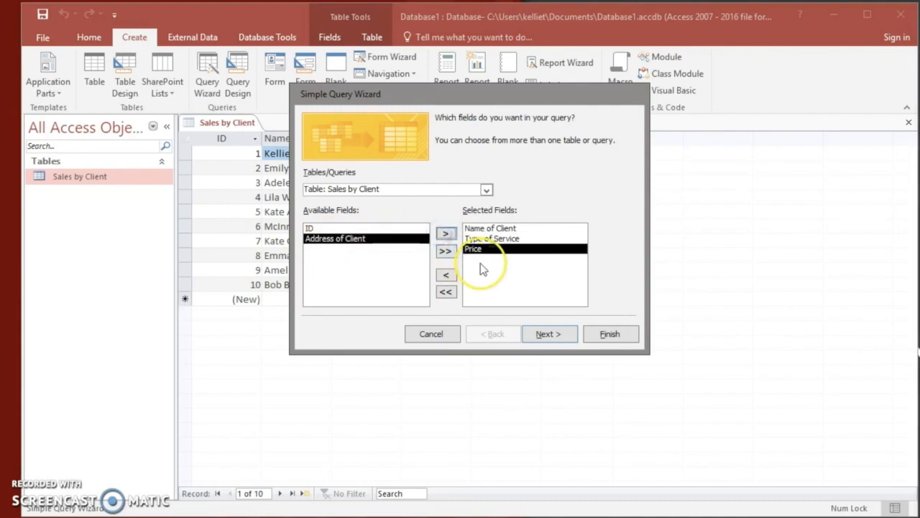
# Add Address of Client to the query's selected fields and remove it again.
pyautogui.click(437, 234)
pyautogui.click(445, 235)
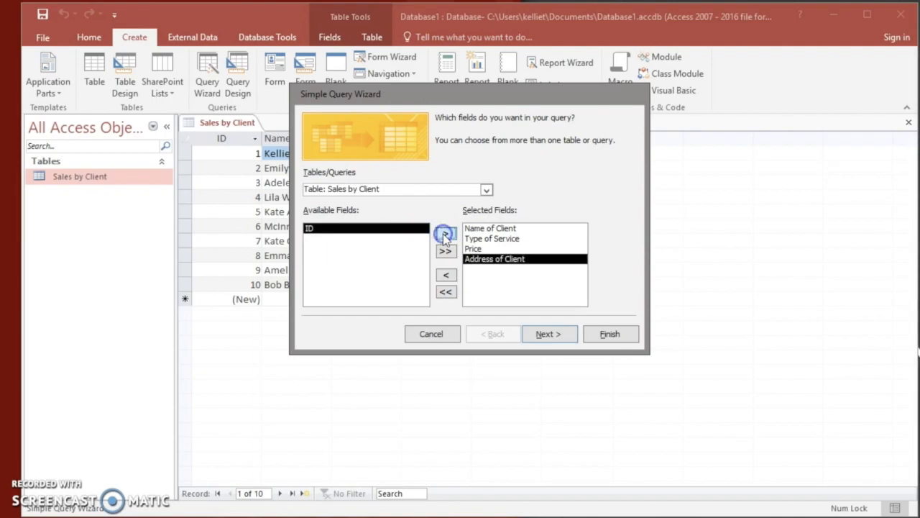
pyautogui.click(479, 260)
pyautogui.click(445, 278)
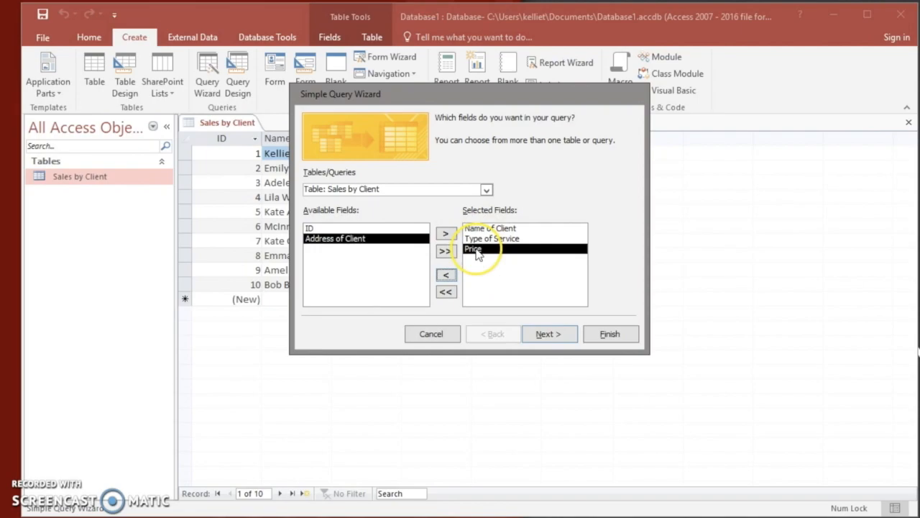
# Finish the wizard as a detail query titled Sales by Client Query and open it to view information.
pyautogui.click(544, 335)
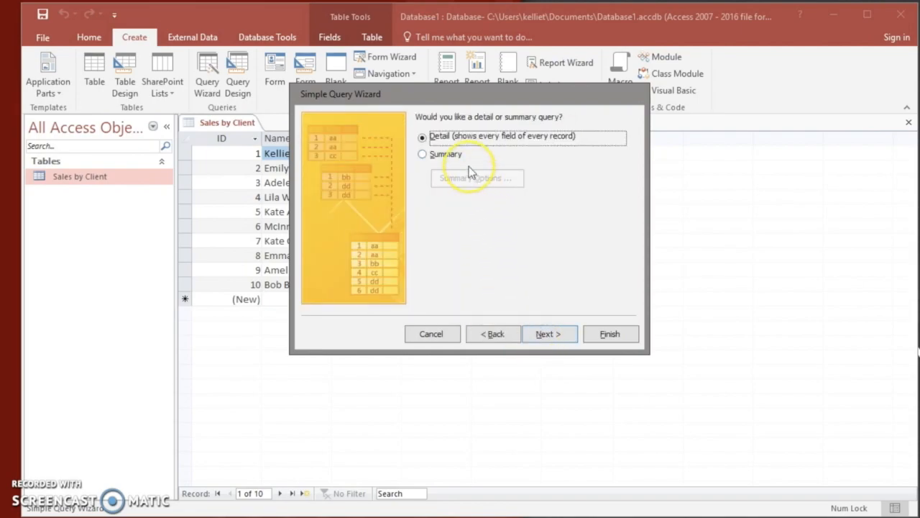
pyautogui.click(559, 339)
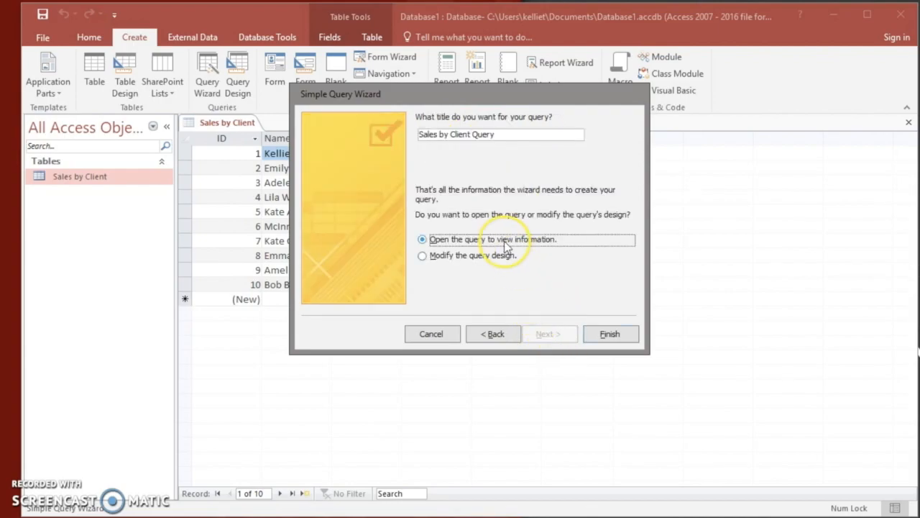
pyautogui.click(608, 334)
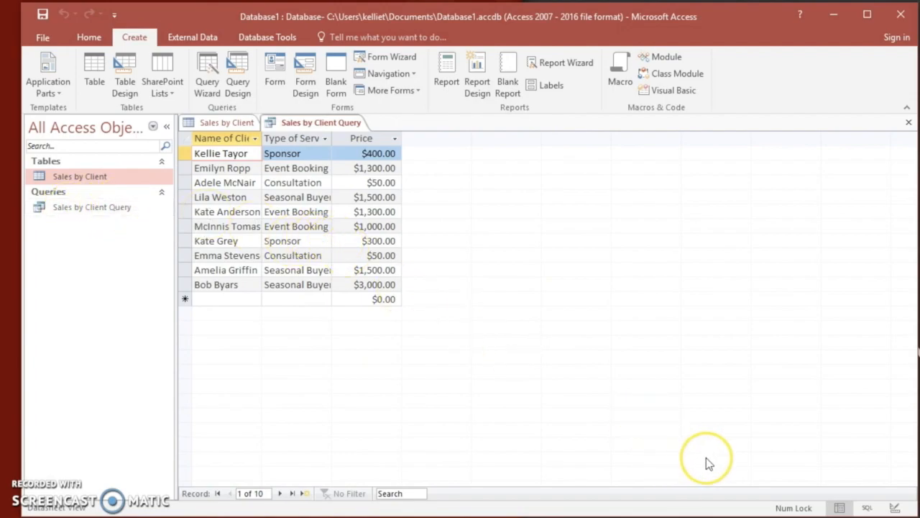
# In the query's Design View, choose Name of Client, Type of Service and Price as the fields of the first three columns.
pyautogui.click(896, 509)
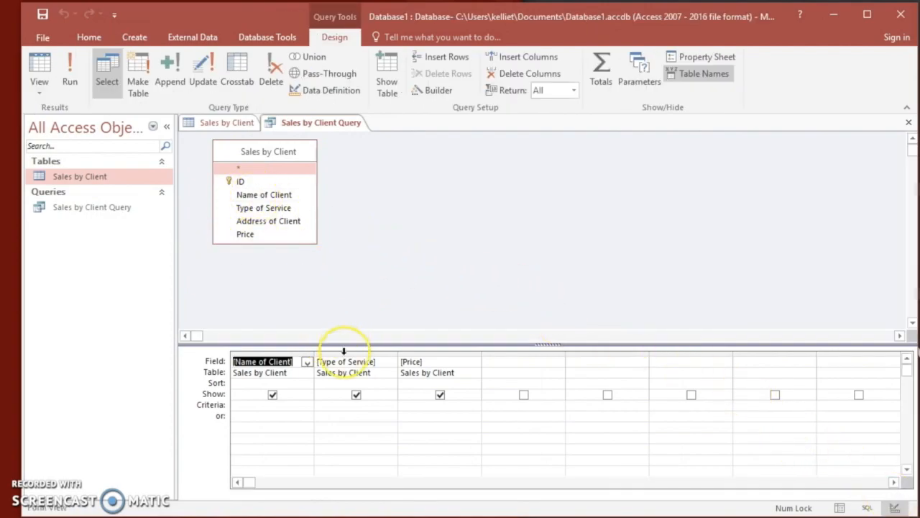
pyautogui.click(307, 362)
pyautogui.click(302, 392)
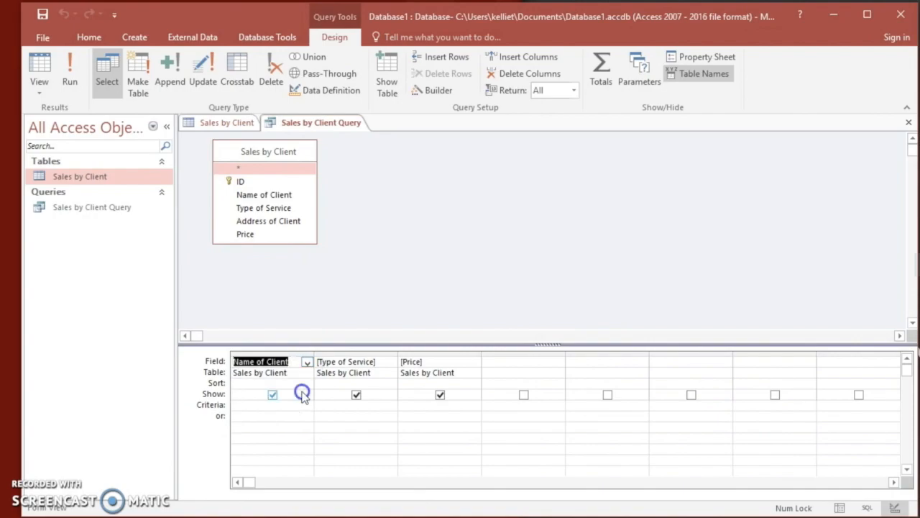
pyautogui.click(390, 361)
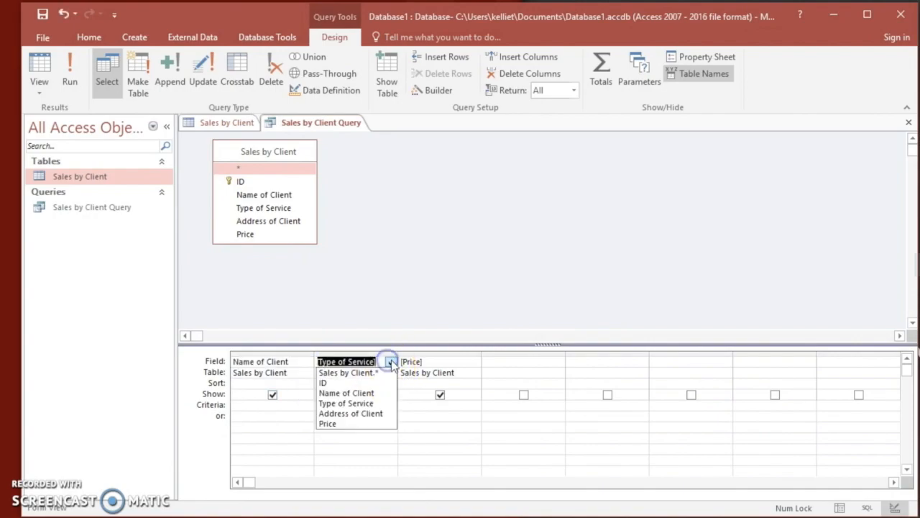
pyautogui.click(375, 404)
pyautogui.click(438, 363)
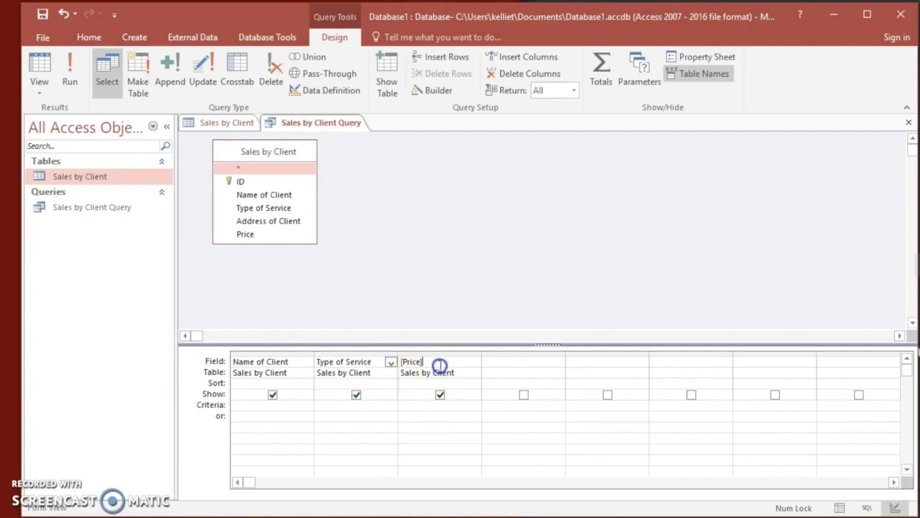
pyautogui.click(474, 363)
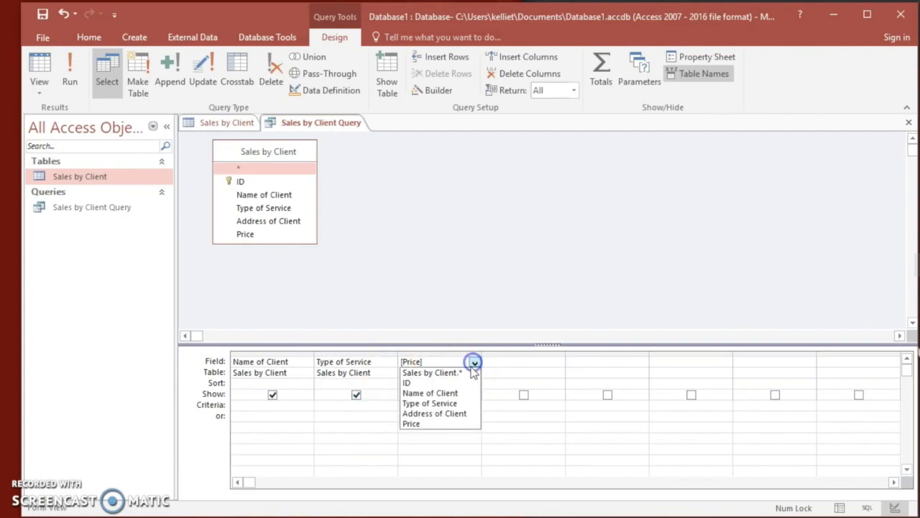
pyautogui.click(444, 422)
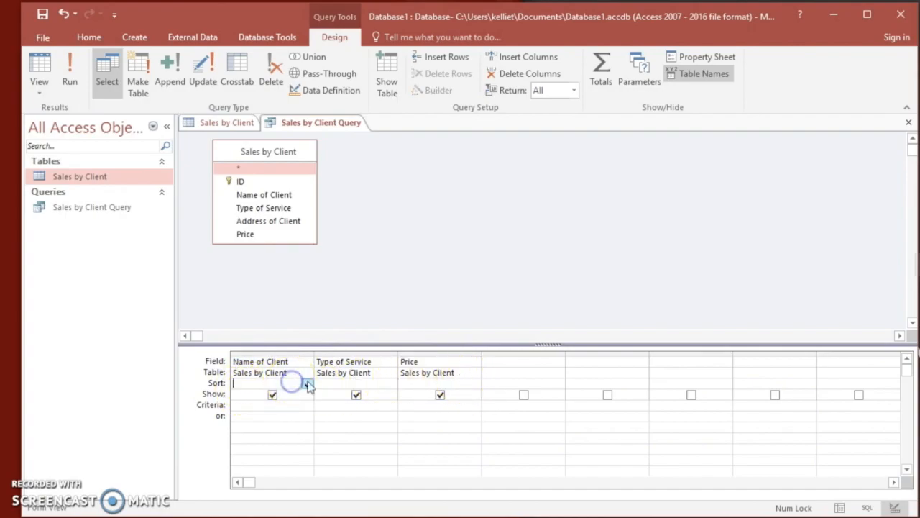
# Sort the query by Name of Client in ascending order and run it.
pyautogui.click(306, 384)
pyautogui.click(294, 395)
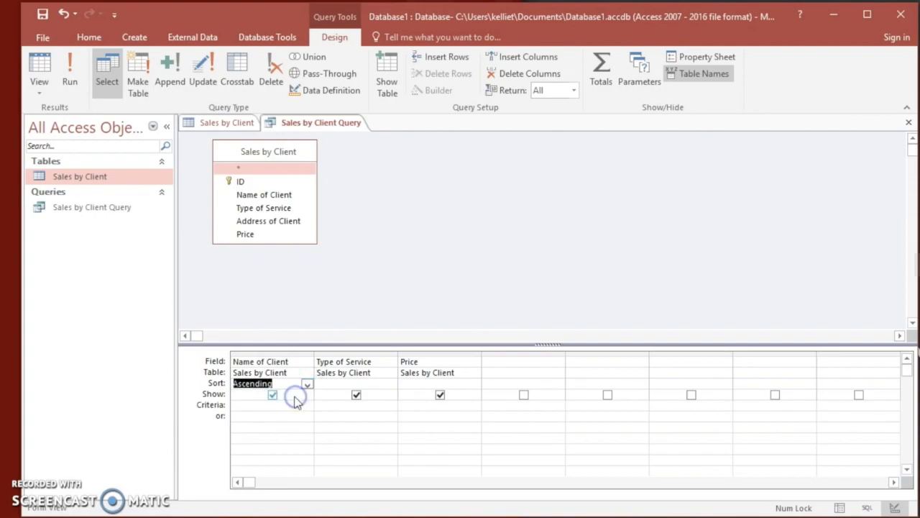
pyautogui.click(78, 86)
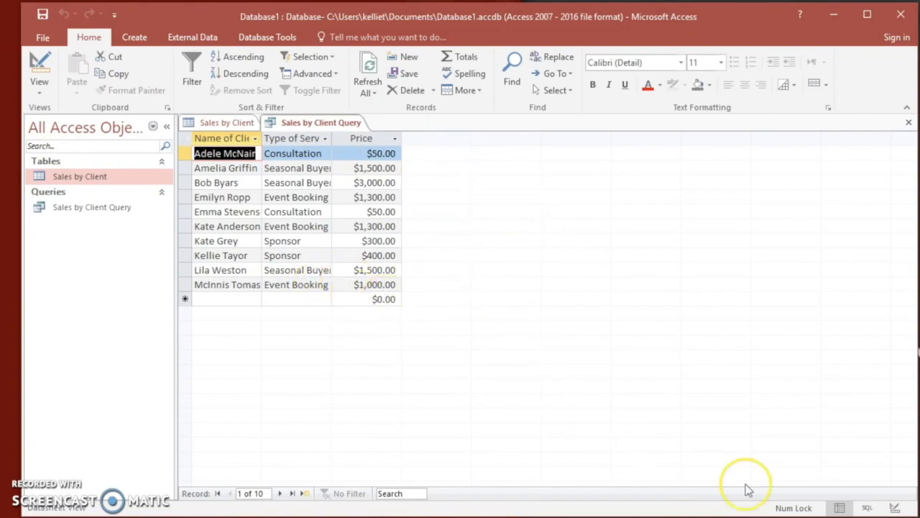
# Return to the query's Design View and enter "Consultation" as the criterion for Type of Service.
pyautogui.click(895, 508)
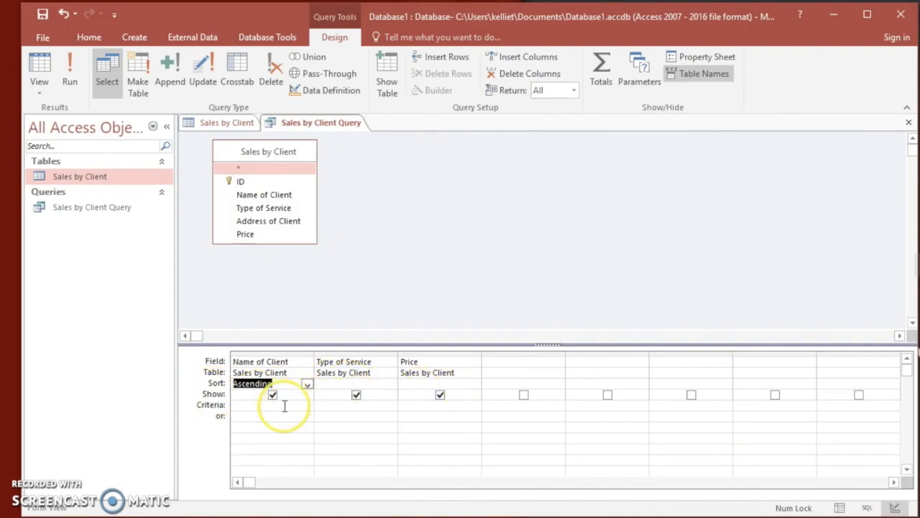
pyautogui.click(338, 386)
pyautogui.click(331, 406)
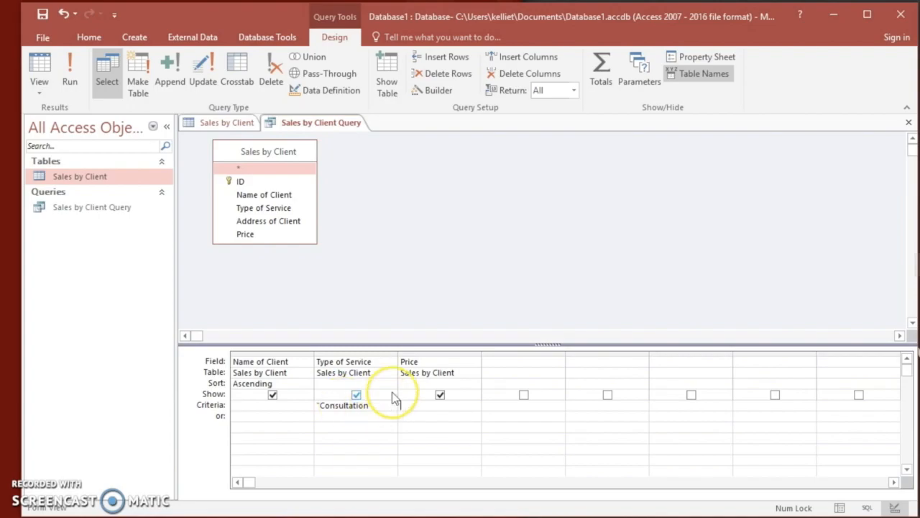
# Set the Price column to sort in ascending order and run the query.
pyautogui.click(413, 383)
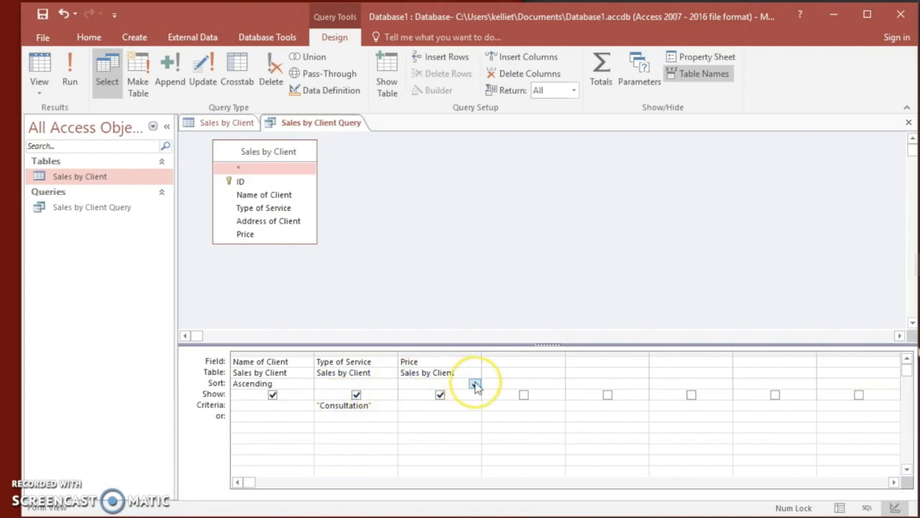
pyautogui.click(474, 384)
pyautogui.click(469, 394)
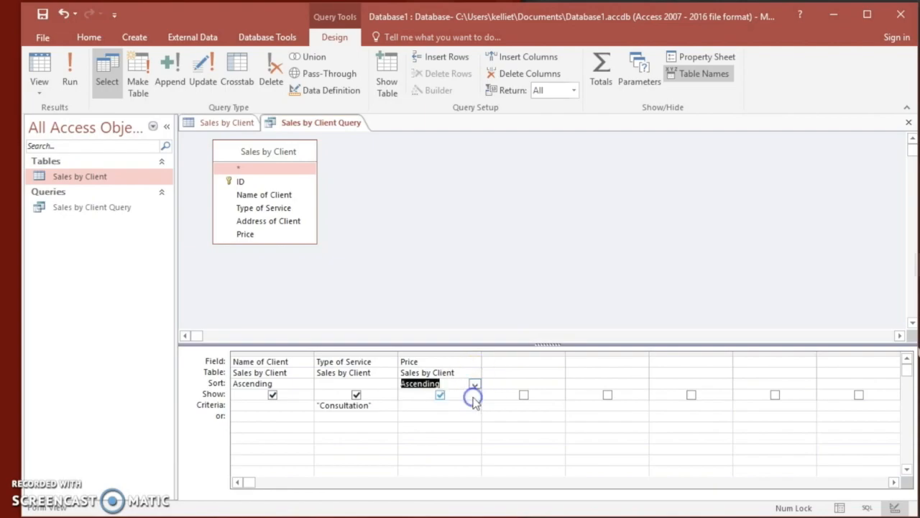
pyautogui.click(458, 407)
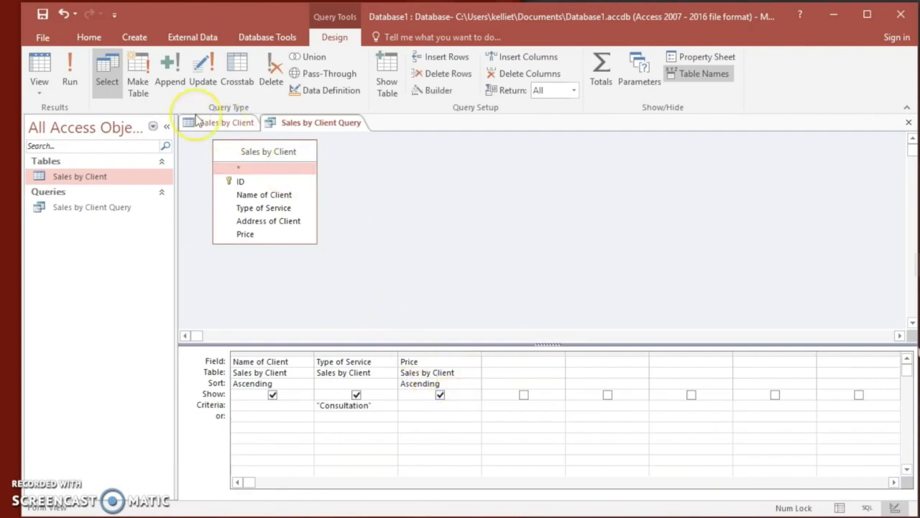
pyautogui.click(69, 75)
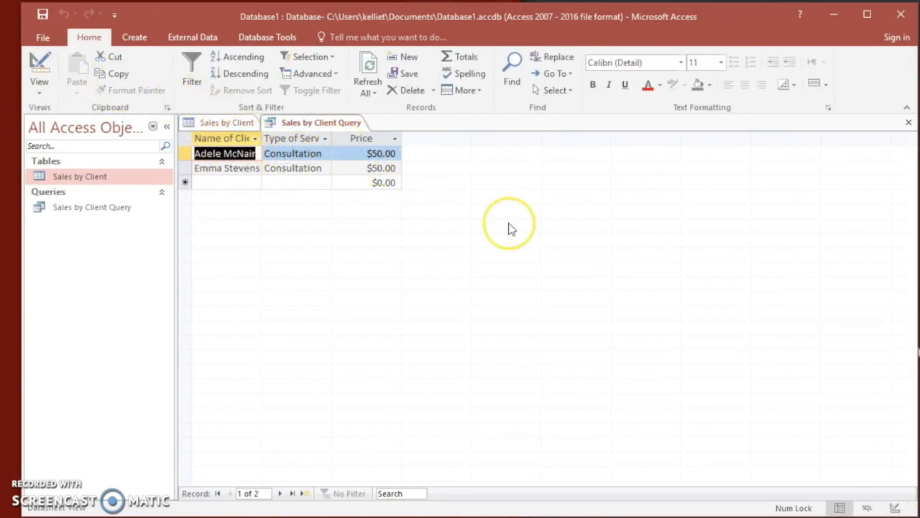
# Return to the query's Design View, replace the Type of Service criterion with "Sponsor" and run the query.
pyautogui.click(895, 507)
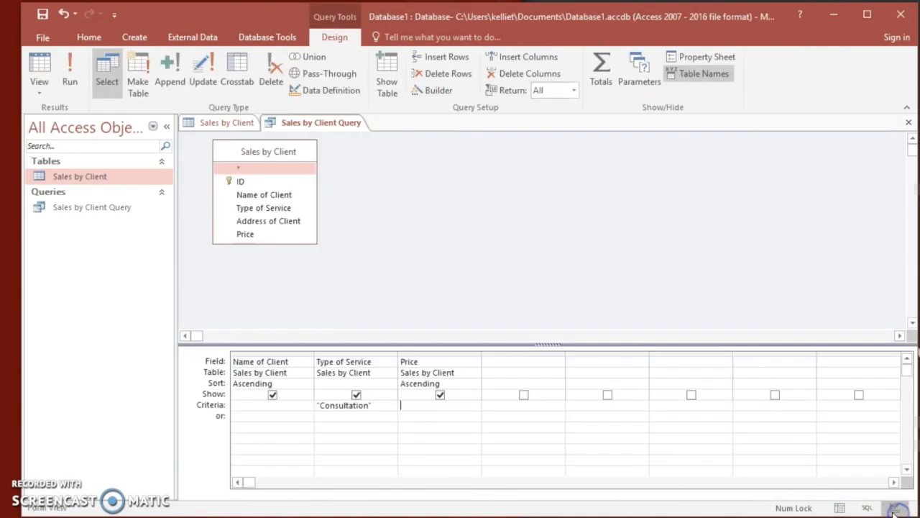
pyautogui.click(397, 408)
pyautogui.moveTo(388, 405); pyautogui.dragTo(298, 407)
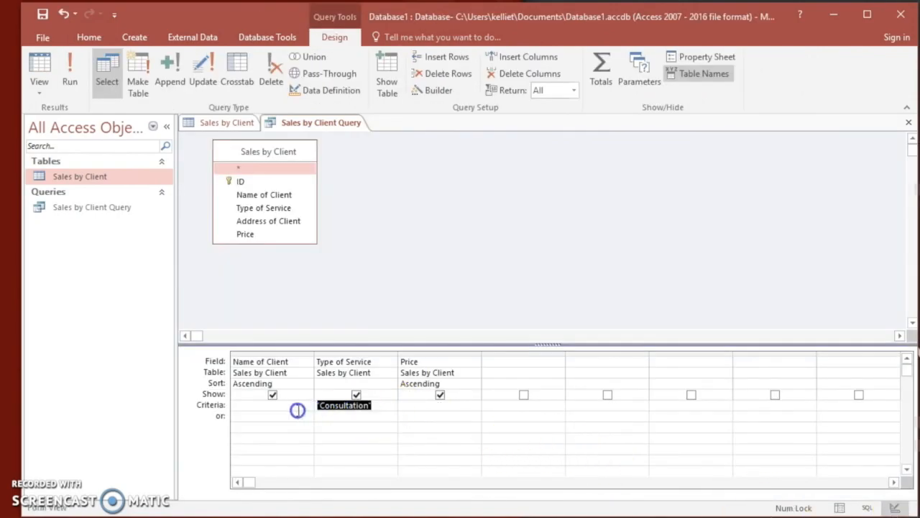
pyautogui.press('Delete')
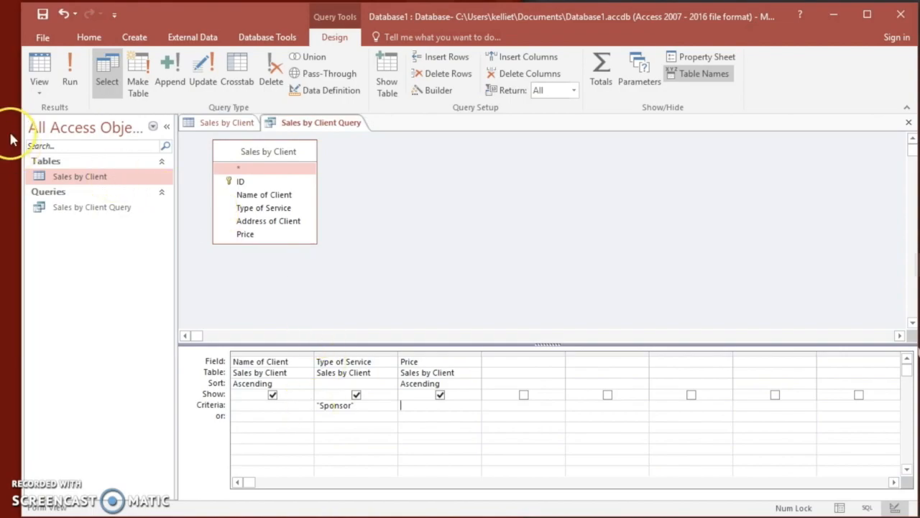
pyautogui.click(70, 68)
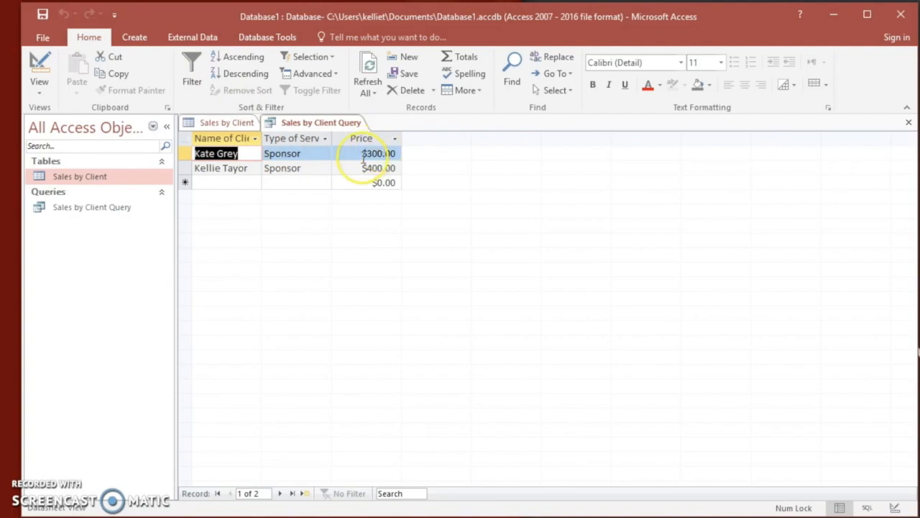
# Return to Design View and replace the Type of Service criterion with "Seasonal Buyer".
pyautogui.click(897, 508)
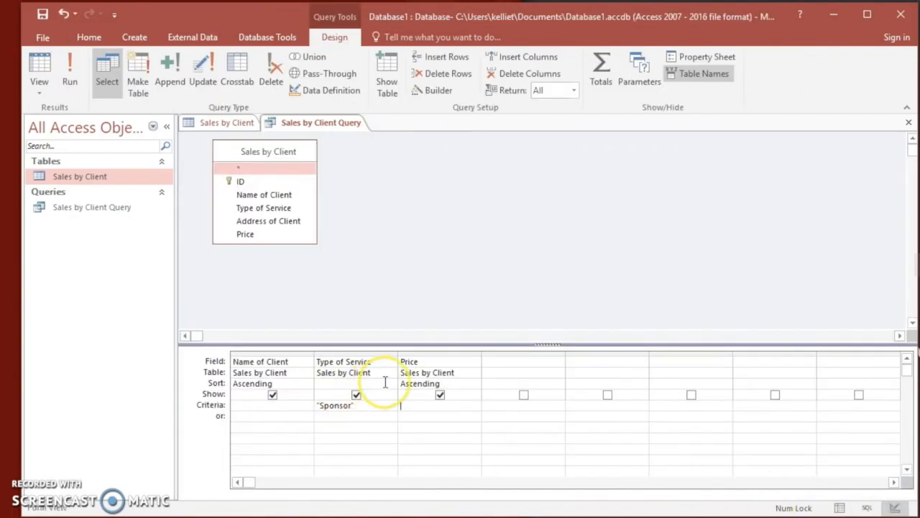
pyautogui.moveTo(366, 403); pyautogui.dragTo(285, 407)
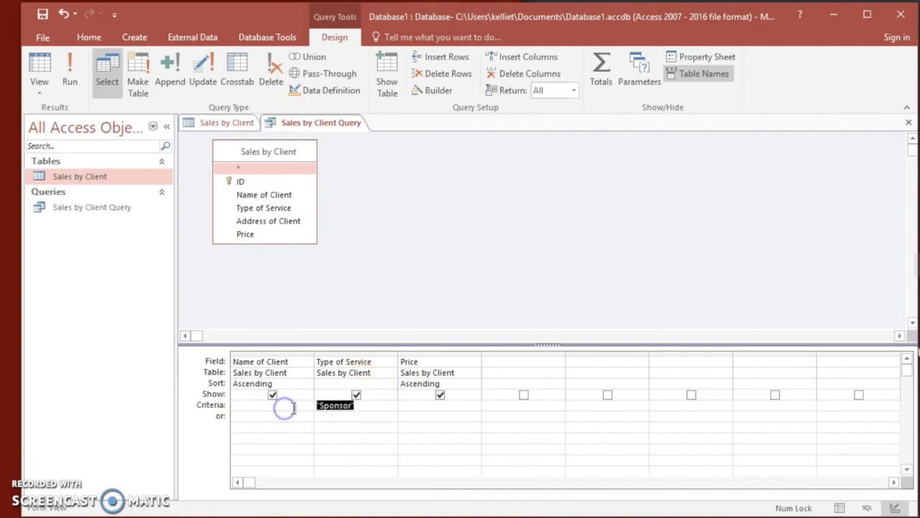
pyautogui.press('Delete')
pyautogui.write('"Seasonal Buye')
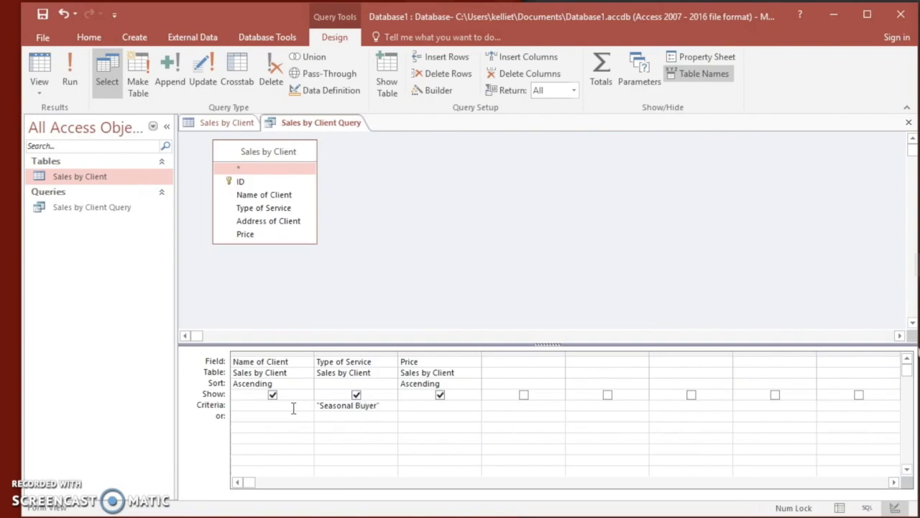
pyautogui.click(296, 405)
# Set the Price column to sort in descending order.
pyautogui.click(419, 405)
pyautogui.click(448, 383)
pyautogui.click(475, 385)
pyautogui.click(461, 406)
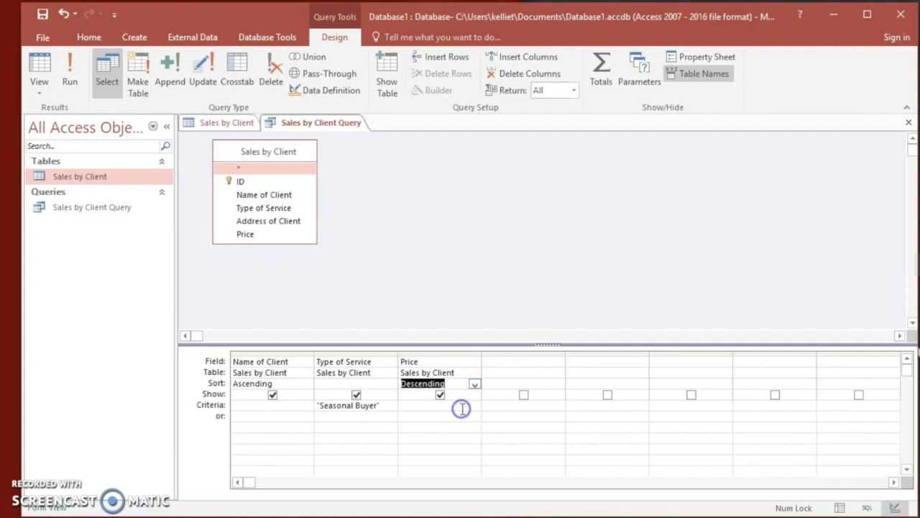
# Enter <50.00 as the criterion for Price and run the query.
pyautogui.click(453, 406)
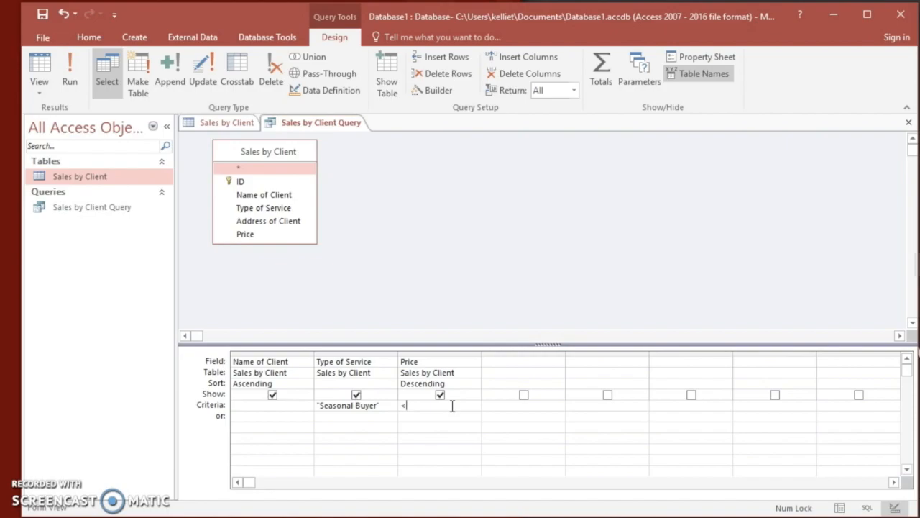
pyautogui.write('<50.00')
pyautogui.click(70, 75)
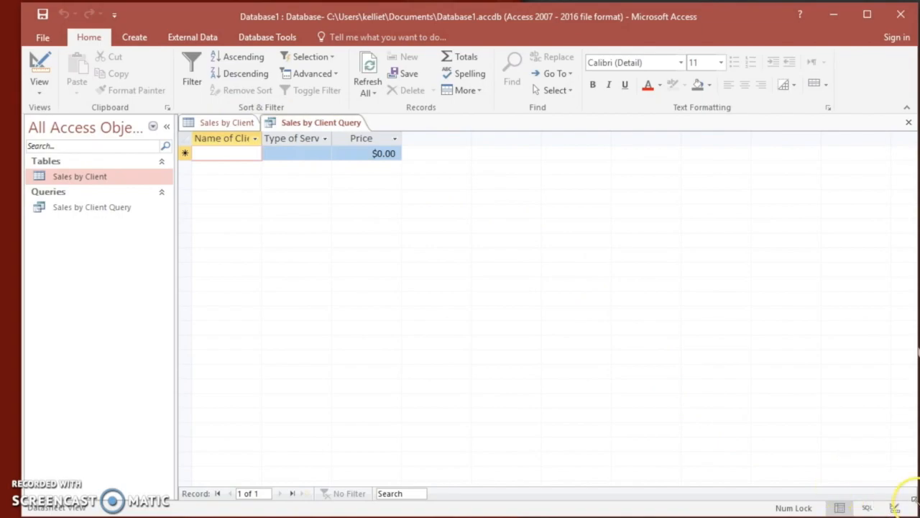
# Return to Design View, change the Price criterion to >50 and run the query.
pyautogui.click(894, 507)
pyautogui.click(420, 404)
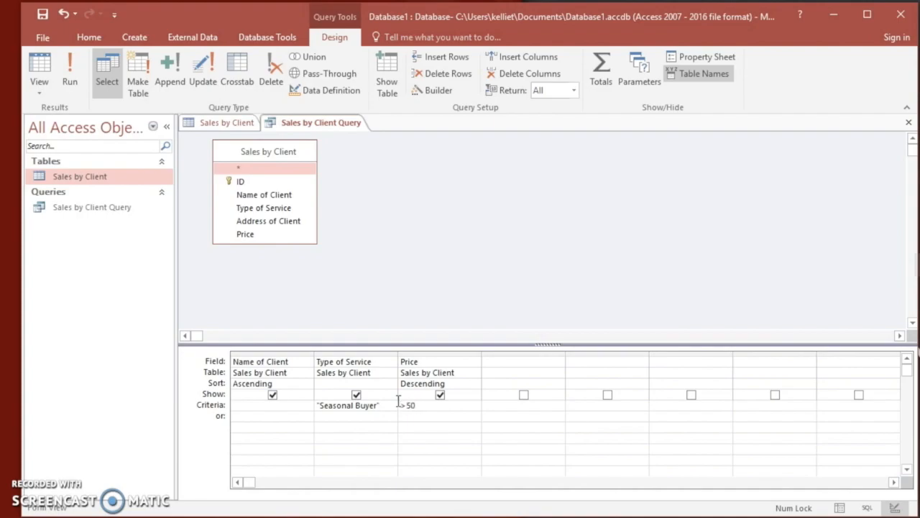
pyautogui.click(460, 404)
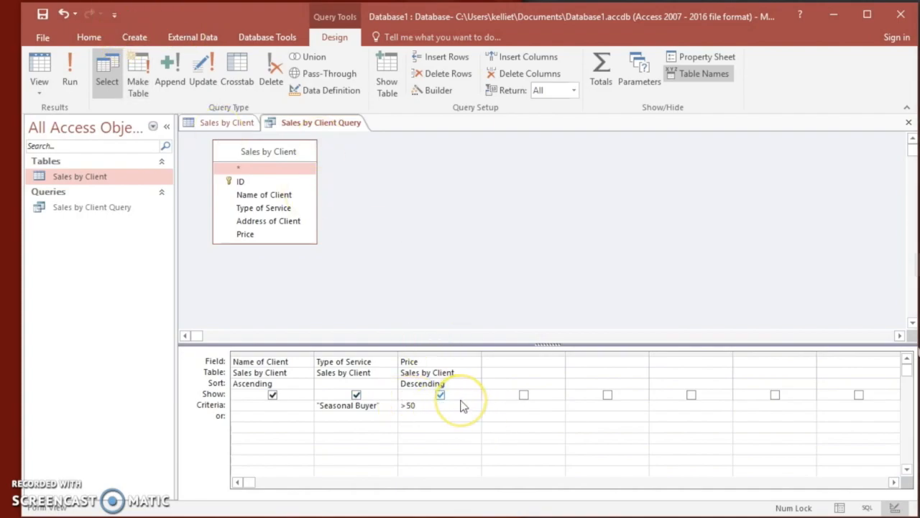
pyautogui.click(71, 81)
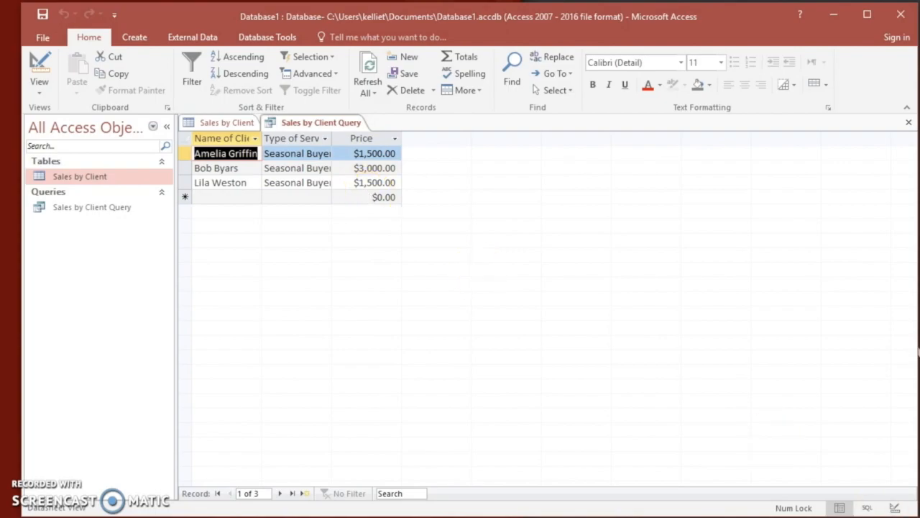
# Return to Design View and save the Sales by Client Query.
pyautogui.click(894, 508)
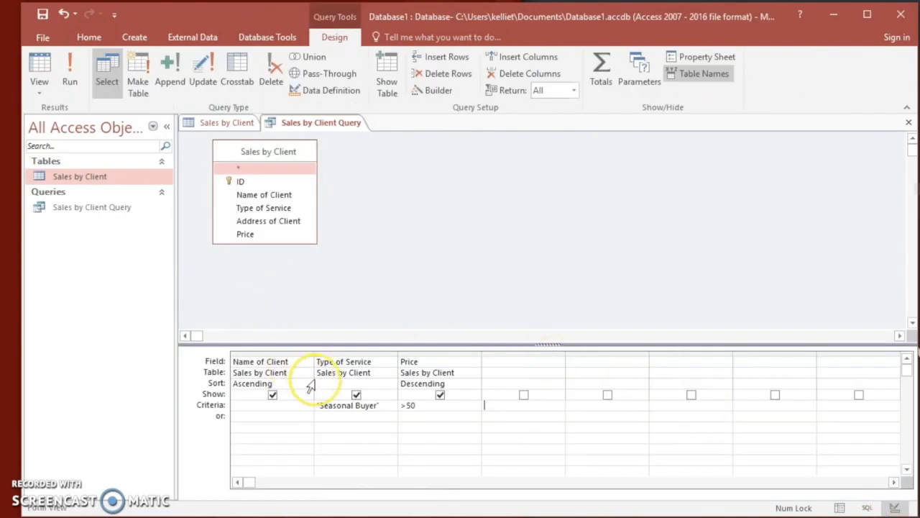
pyautogui.click(507, 407)
pyautogui.rightClick(345, 124)
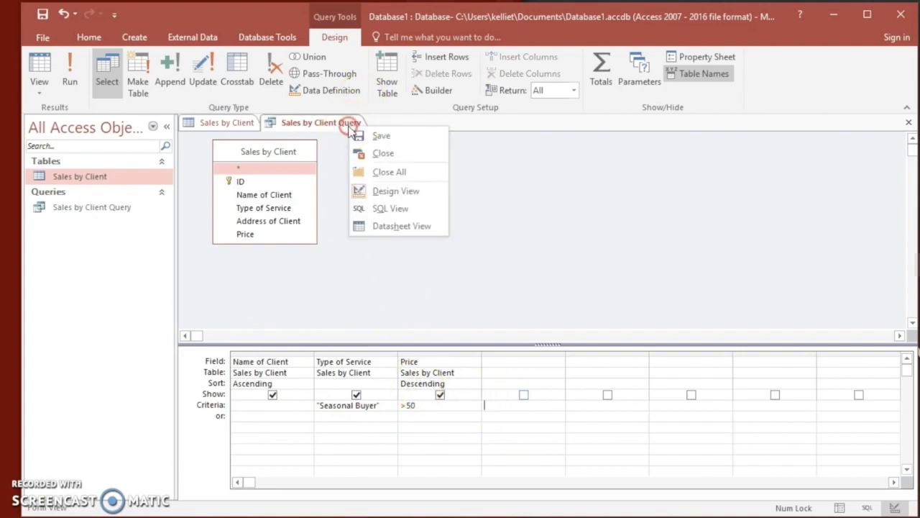
pyautogui.click(381, 137)
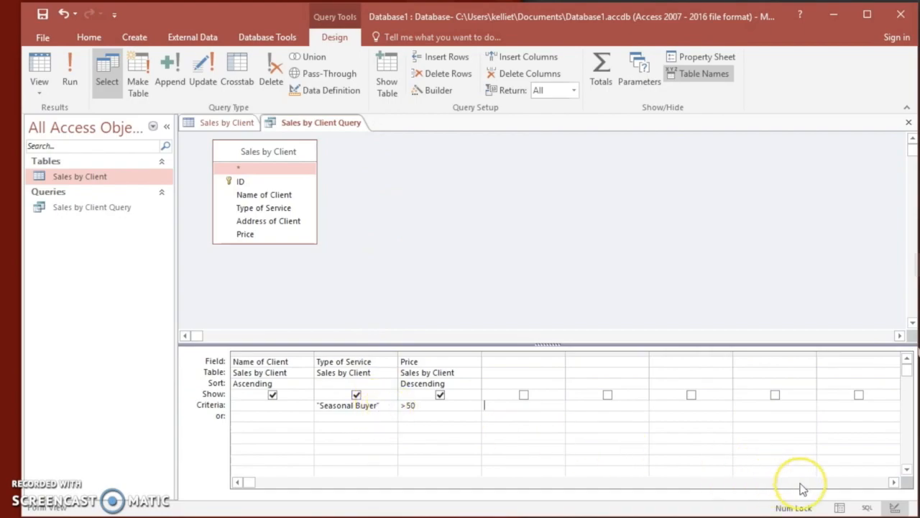
# Display the saved query in Datasheet View and close it.
pyautogui.click(839, 508)
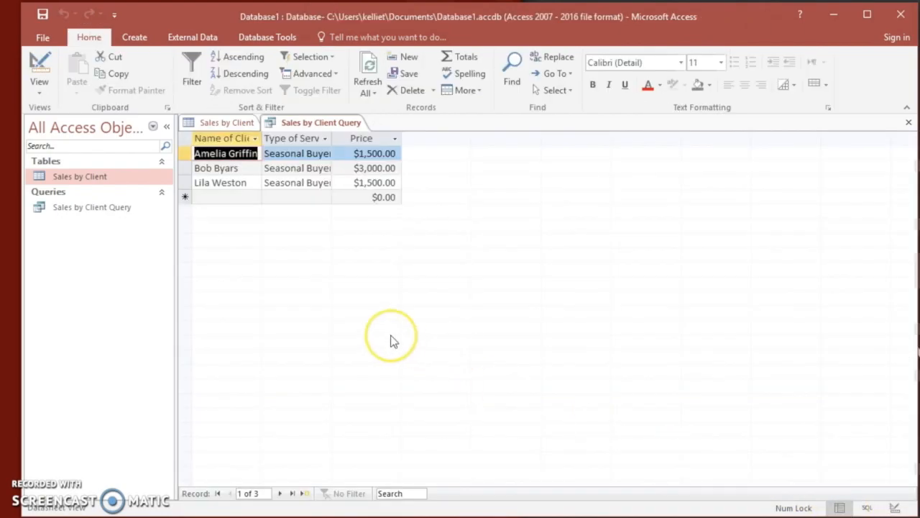
pyautogui.click(90, 207)
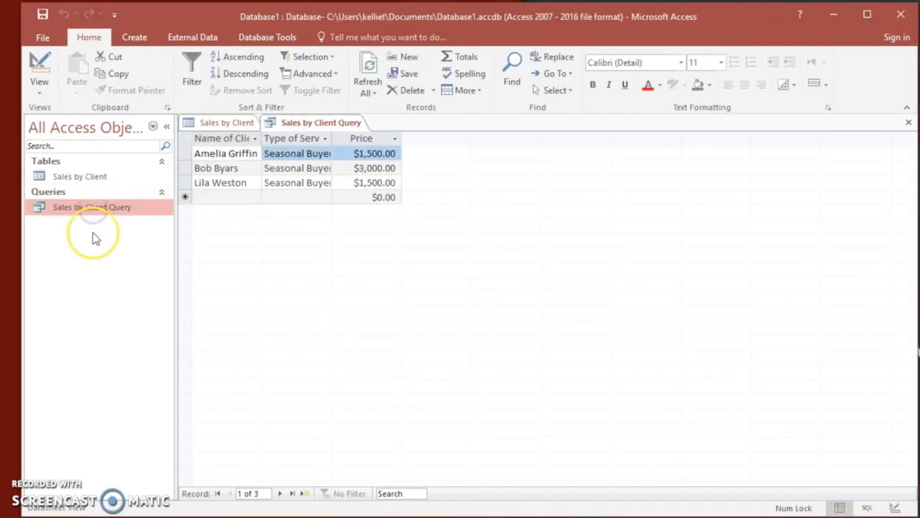
pyautogui.click(81, 177)
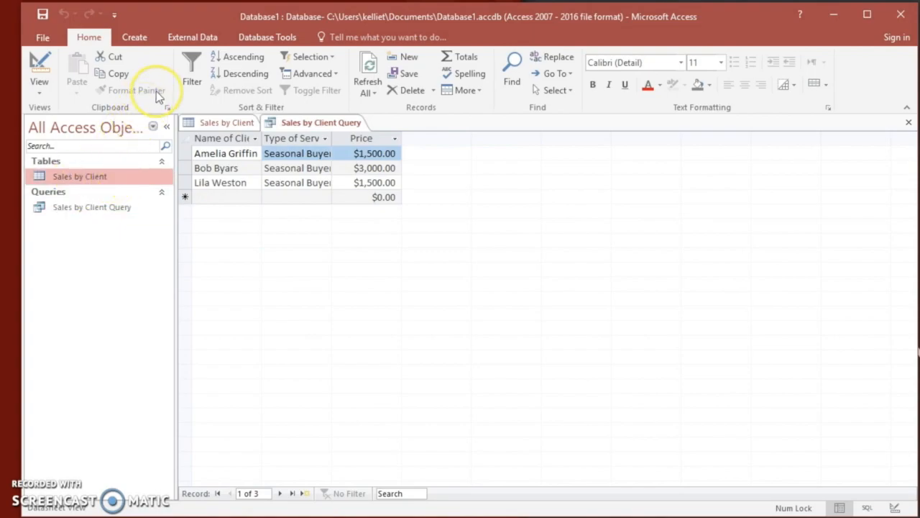
pyautogui.rightClick(315, 122)
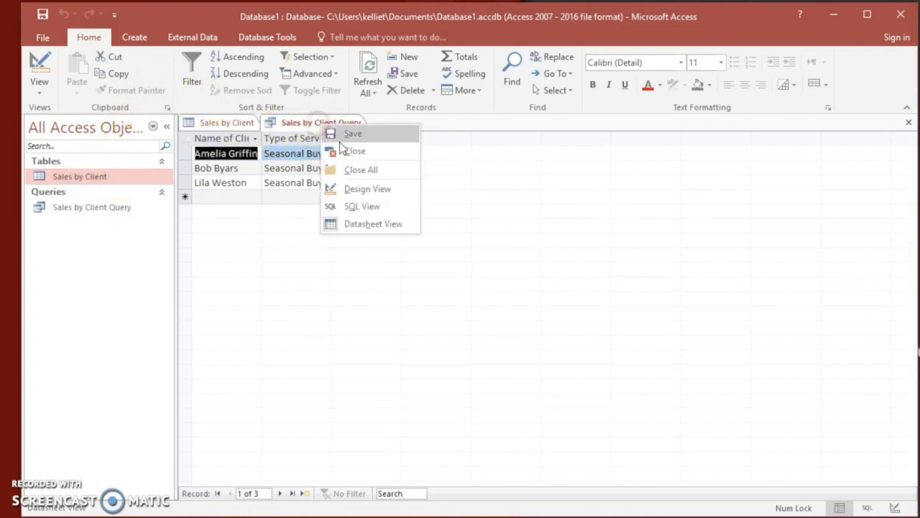
pyautogui.click(338, 153)
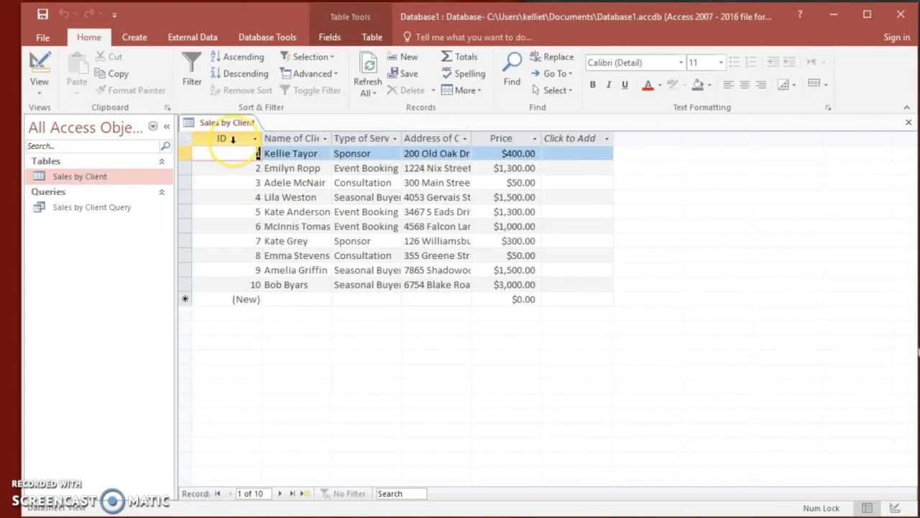
pyautogui.click(134, 36)
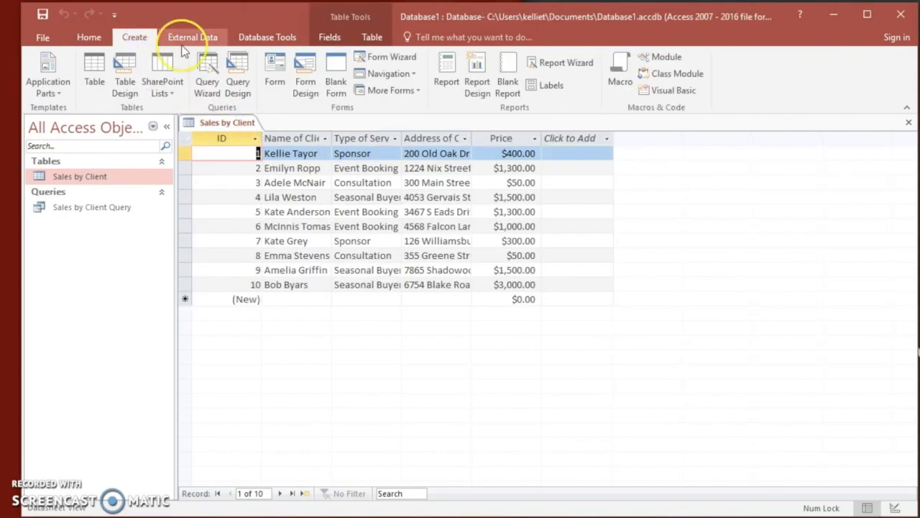
pyautogui.click(210, 70)
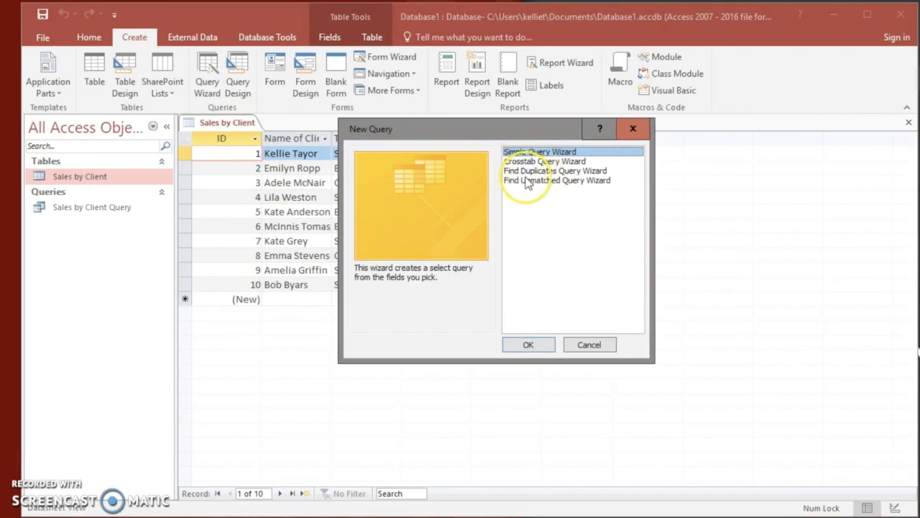
pyautogui.click(591, 345)
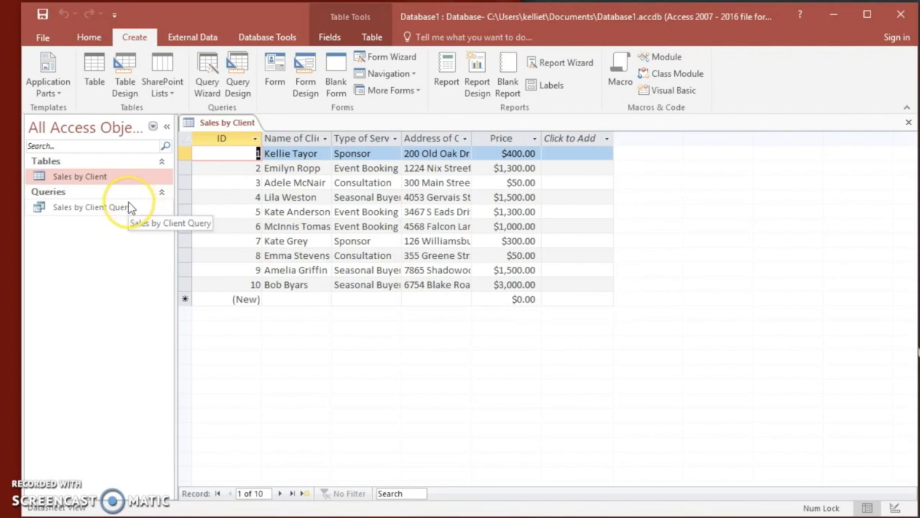
# Reopen the saved Sales by Client Query.
pyautogui.click(128, 205)
pyautogui.doubleClick(127, 206)
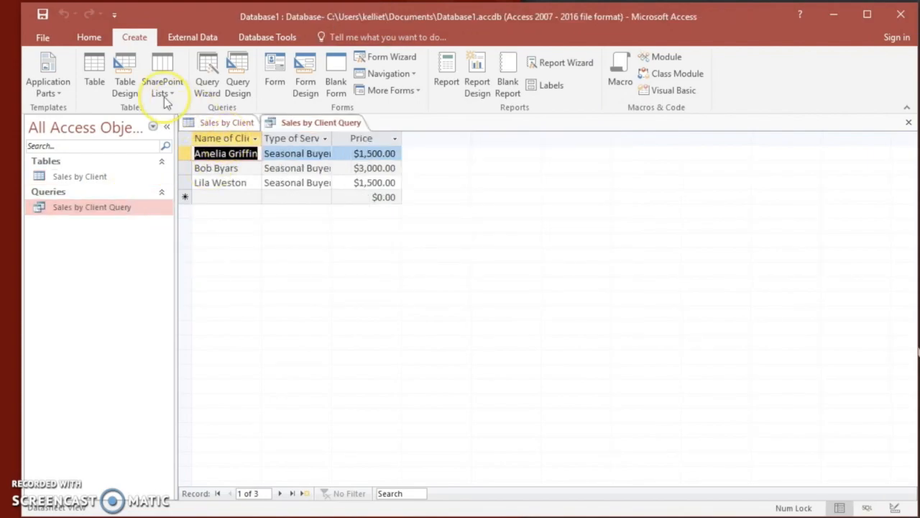
pyautogui.click(47, 40)
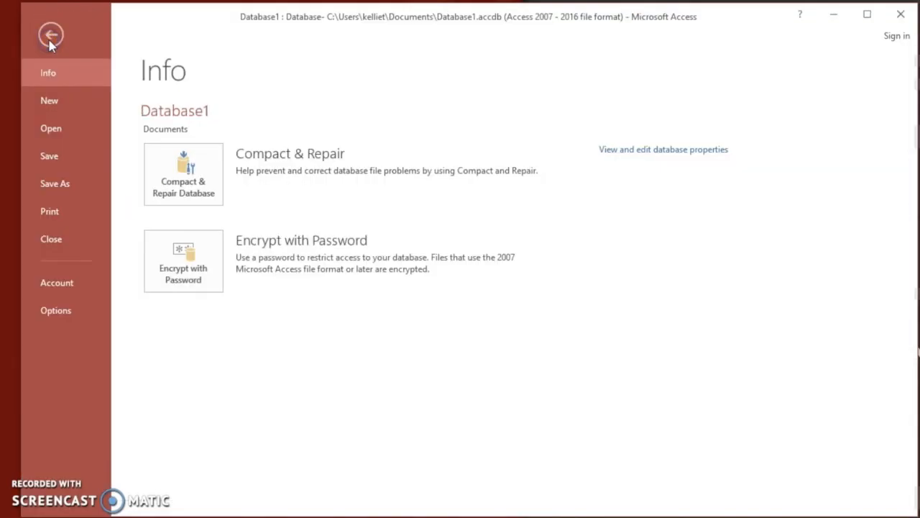
pyautogui.click(52, 34)
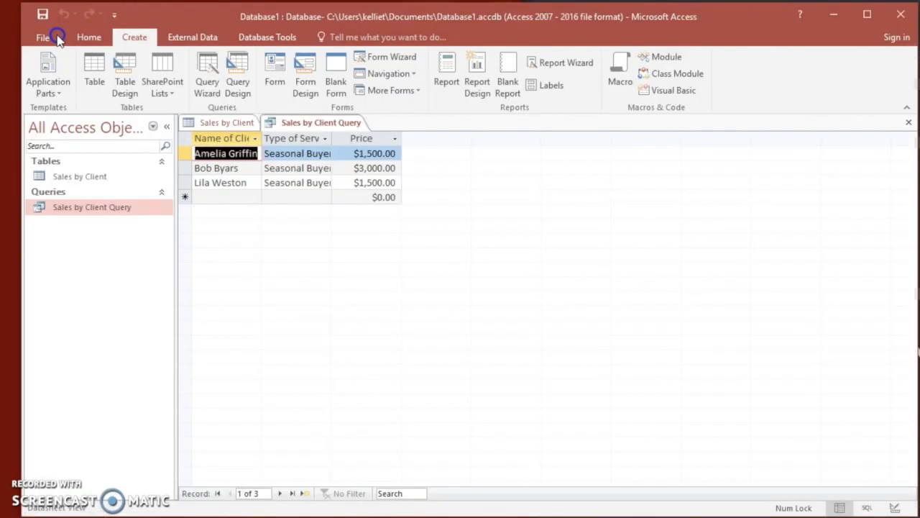
# Switch the reopened query from Datasheet View to Design View.
pyautogui.click(80, 42)
pyautogui.click(40, 88)
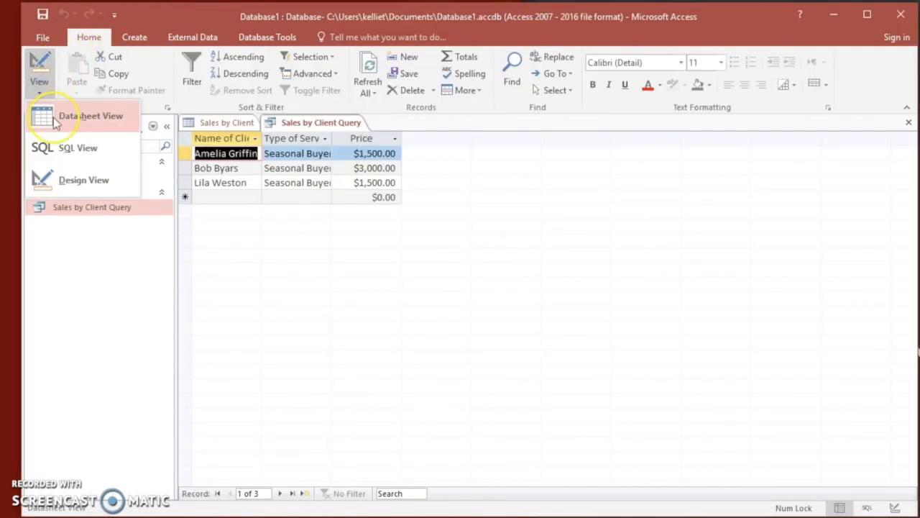
pyautogui.click(94, 128)
pyautogui.click(50, 87)
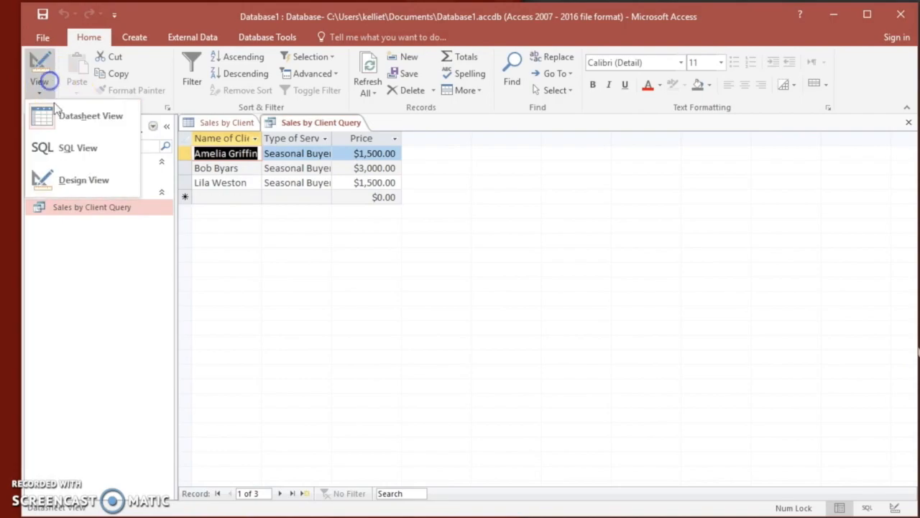
pyautogui.click(82, 179)
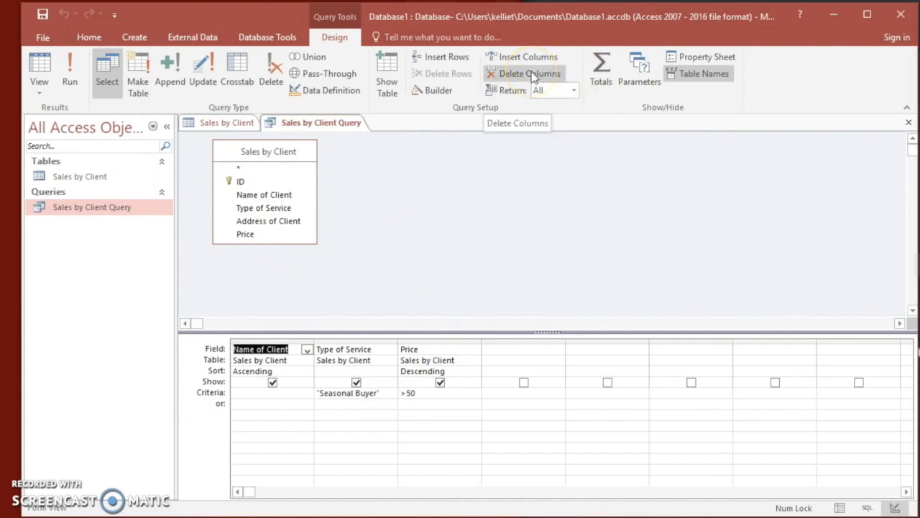
# Run the query with its current sorting and criteria and save it.
pyautogui.click(71, 72)
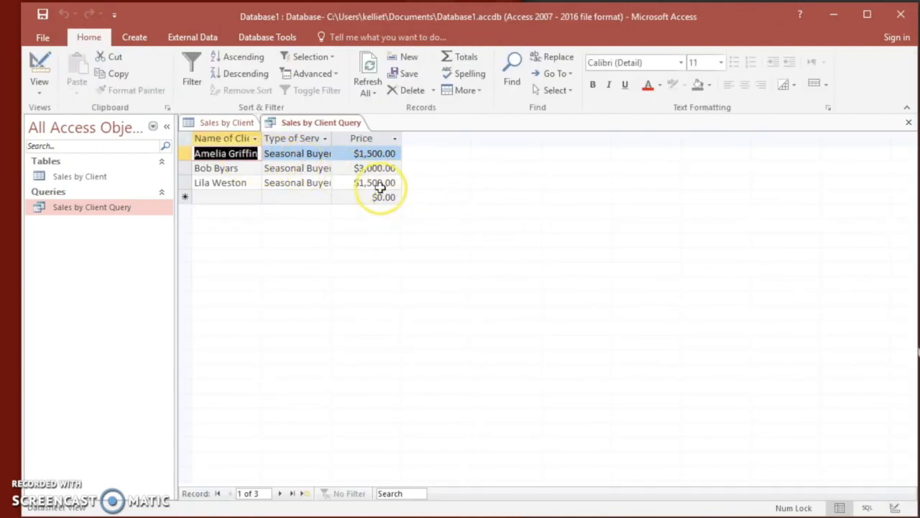
pyautogui.rightClick(323, 125)
pyautogui.click(338, 135)
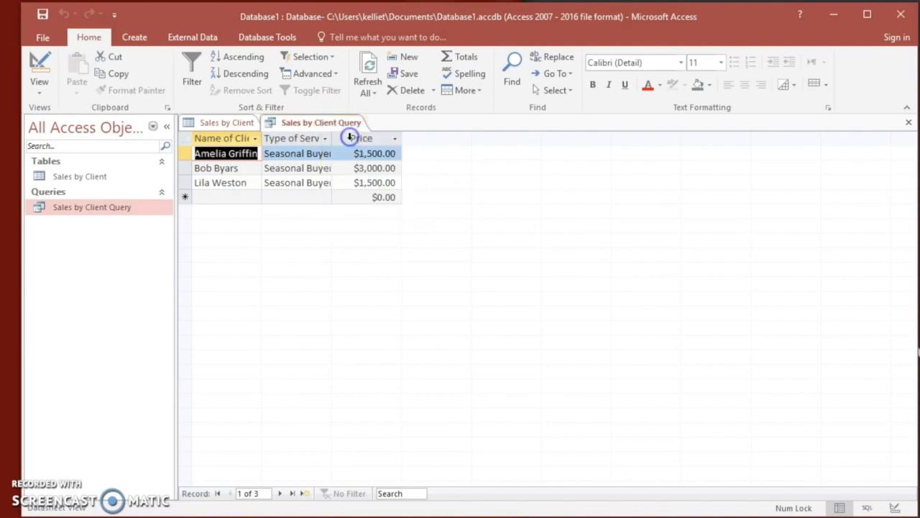
# Save the Sales by Client table and the database.
pyautogui.click(219, 126)
pyautogui.rightClick(217, 122)
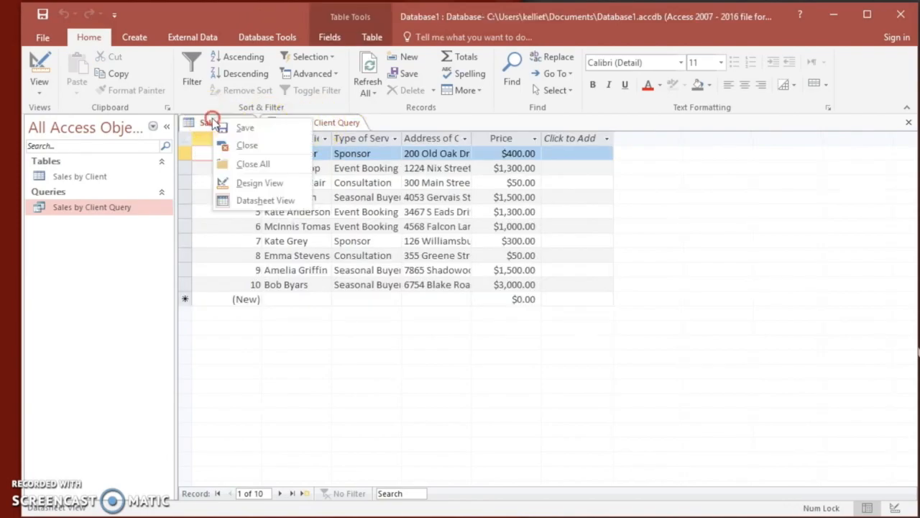
pyautogui.click(246, 128)
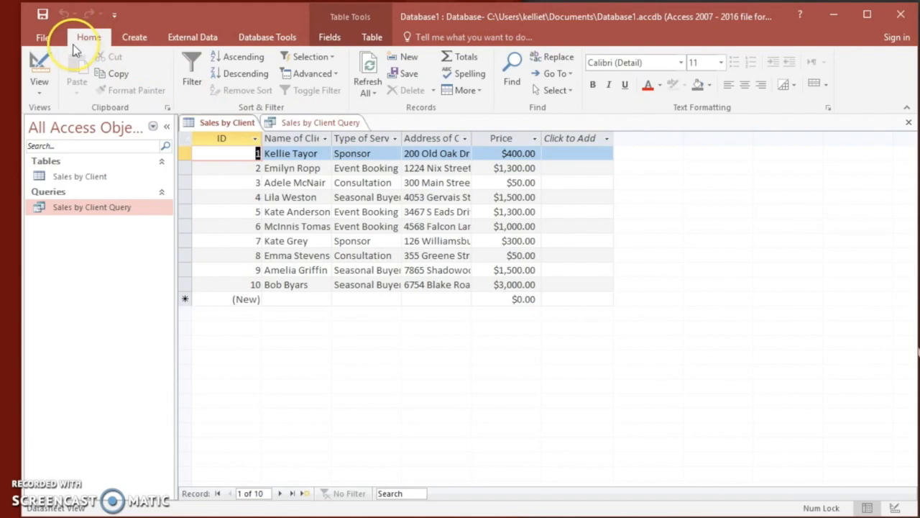
pyautogui.click(44, 39)
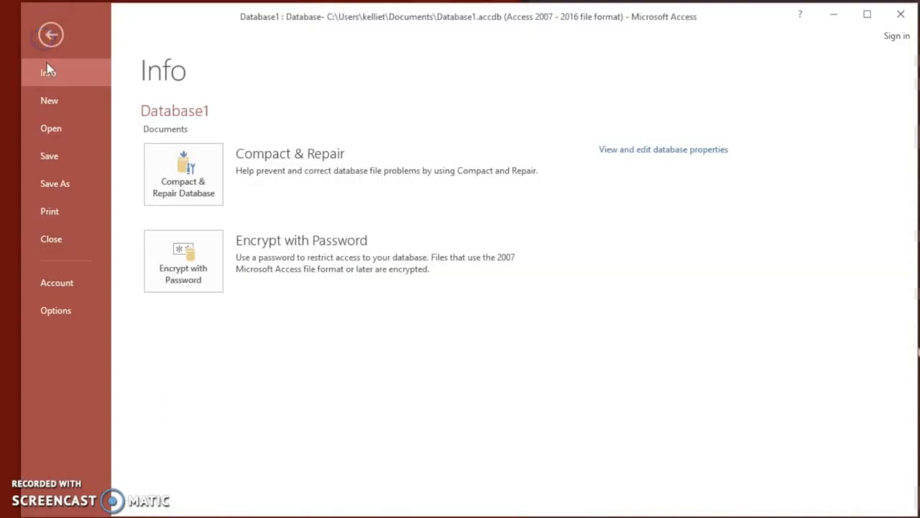
pyautogui.click(62, 157)
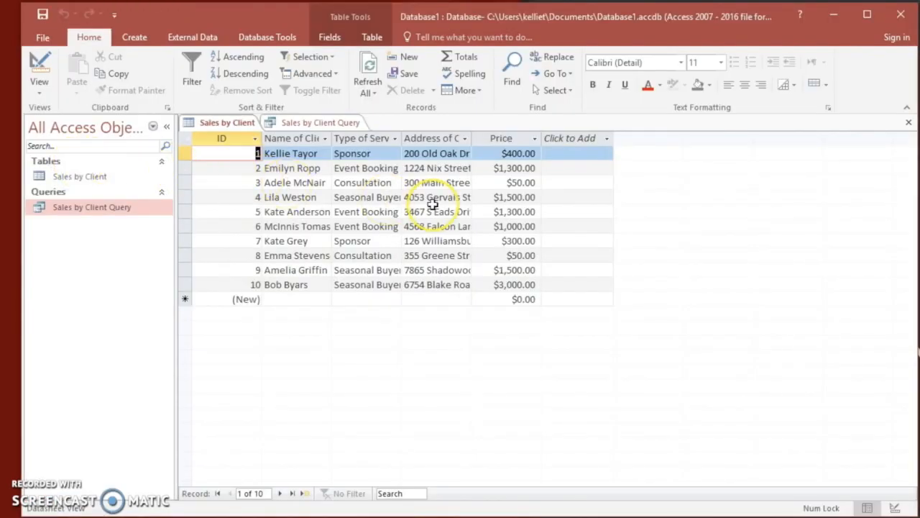